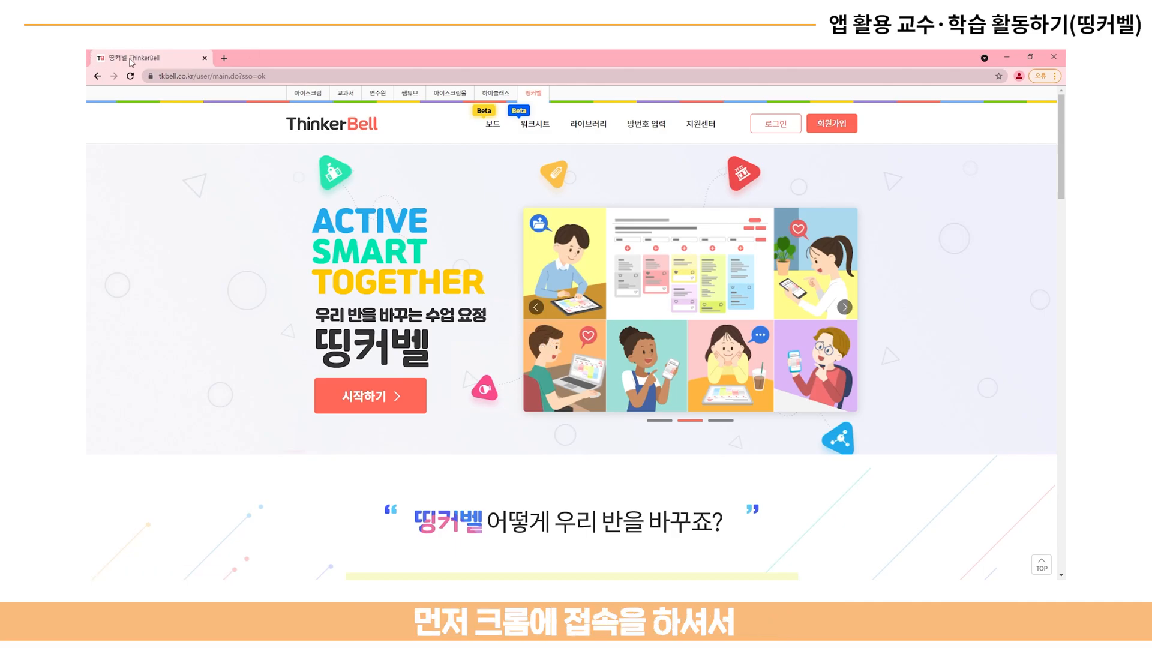
Step: Search Naver for "띵커벨" in a new browser tab and open the ThinkerBell site from the results
click(224, 58)
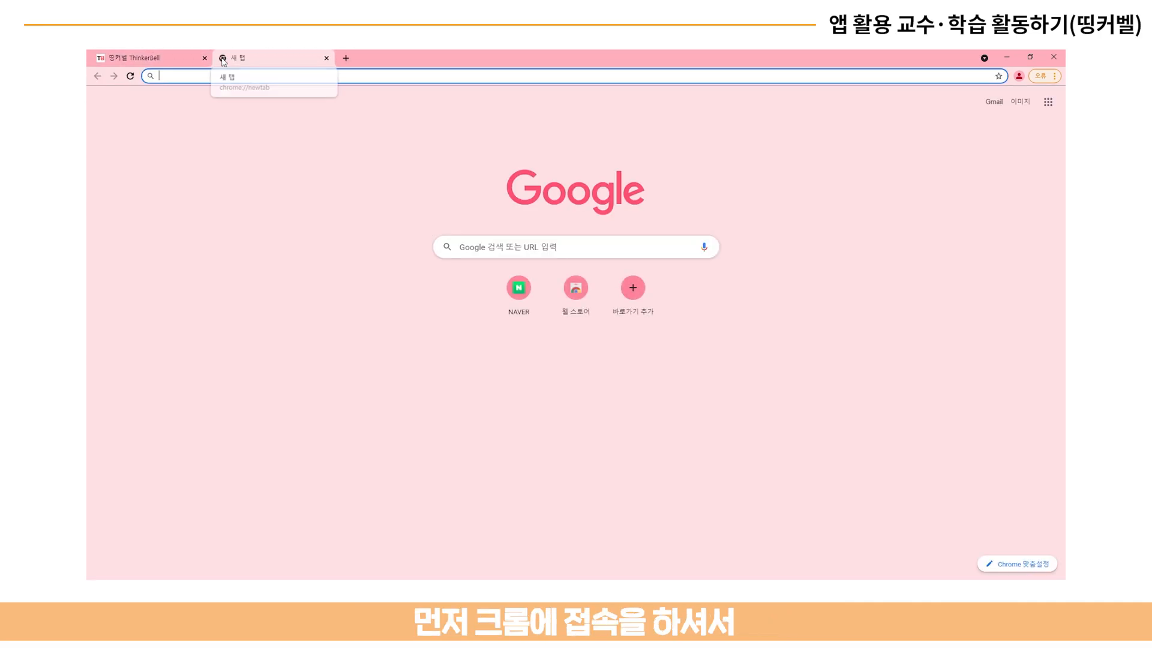
click(519, 288)
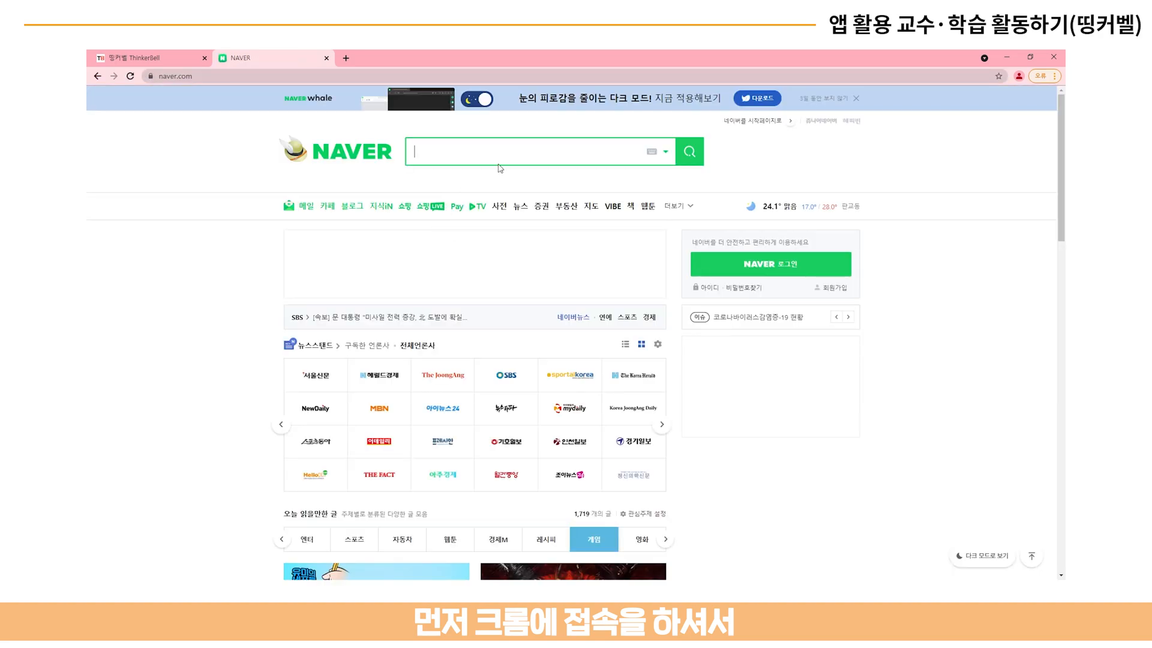
text(E)
key(BackSpace)
text(띵커벨)
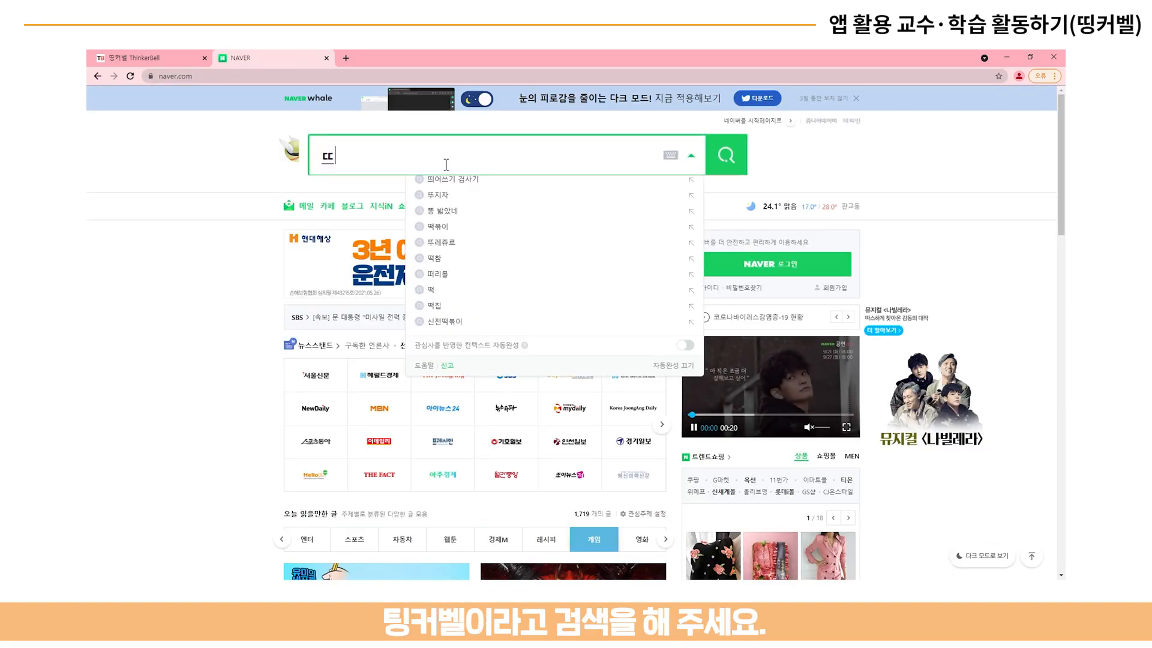
key(Return)
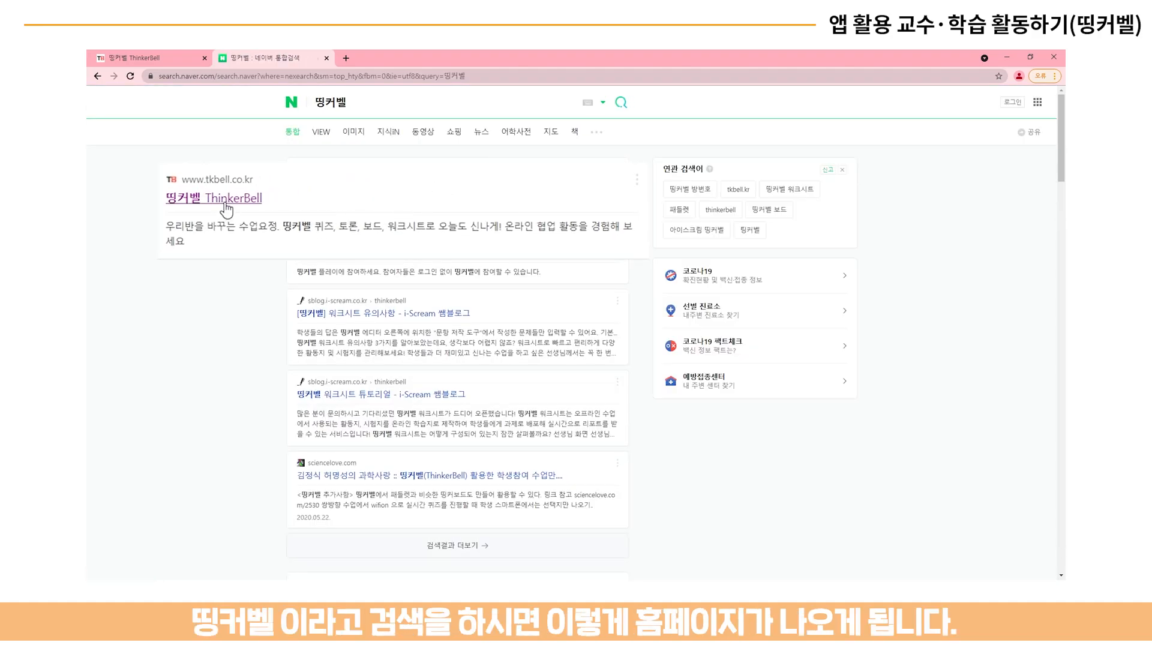
click(224, 206)
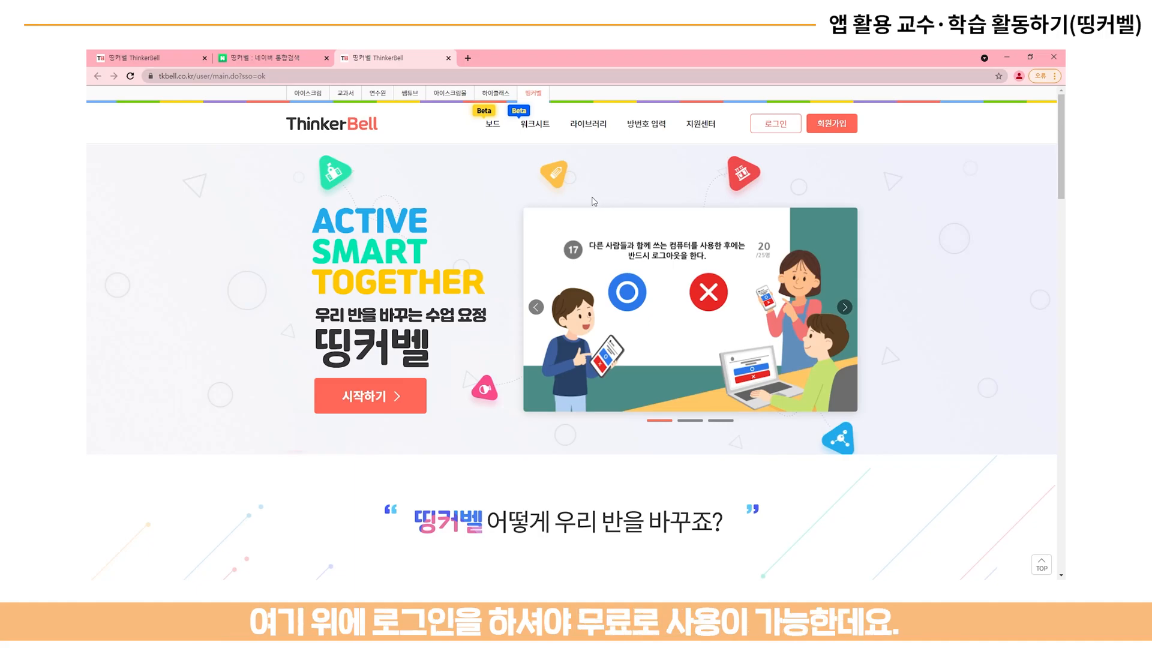
Step: View the teacher sign-up steps, including 교사 인증, and return to the ThinkerBell home page
click(852, 126)
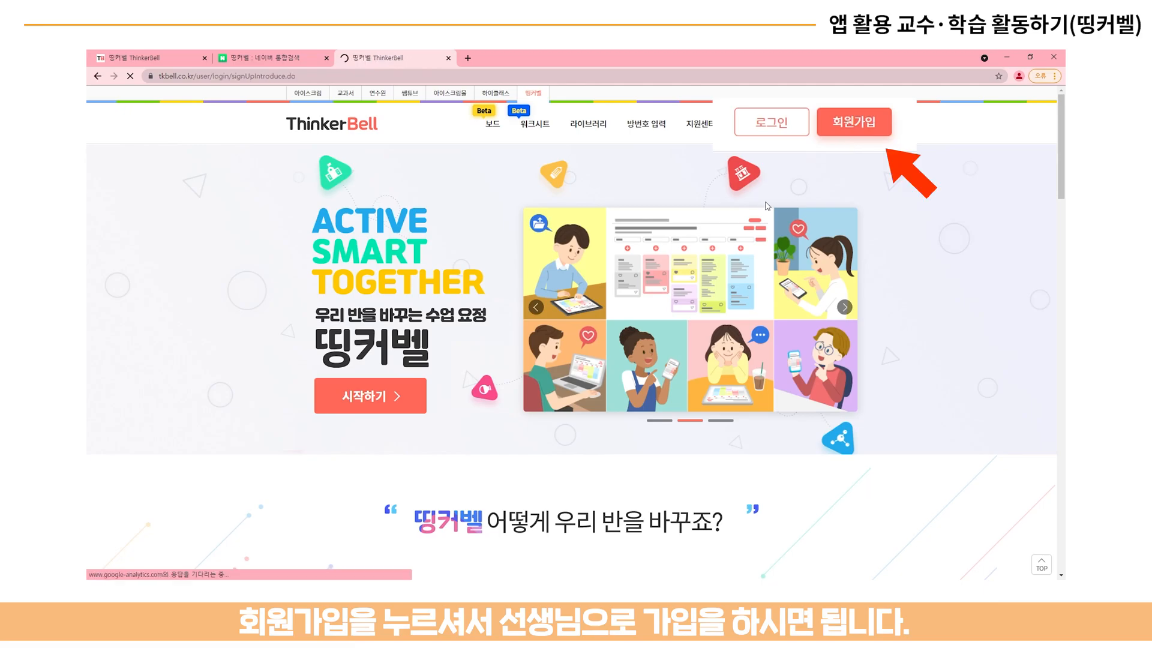
click(544, 454)
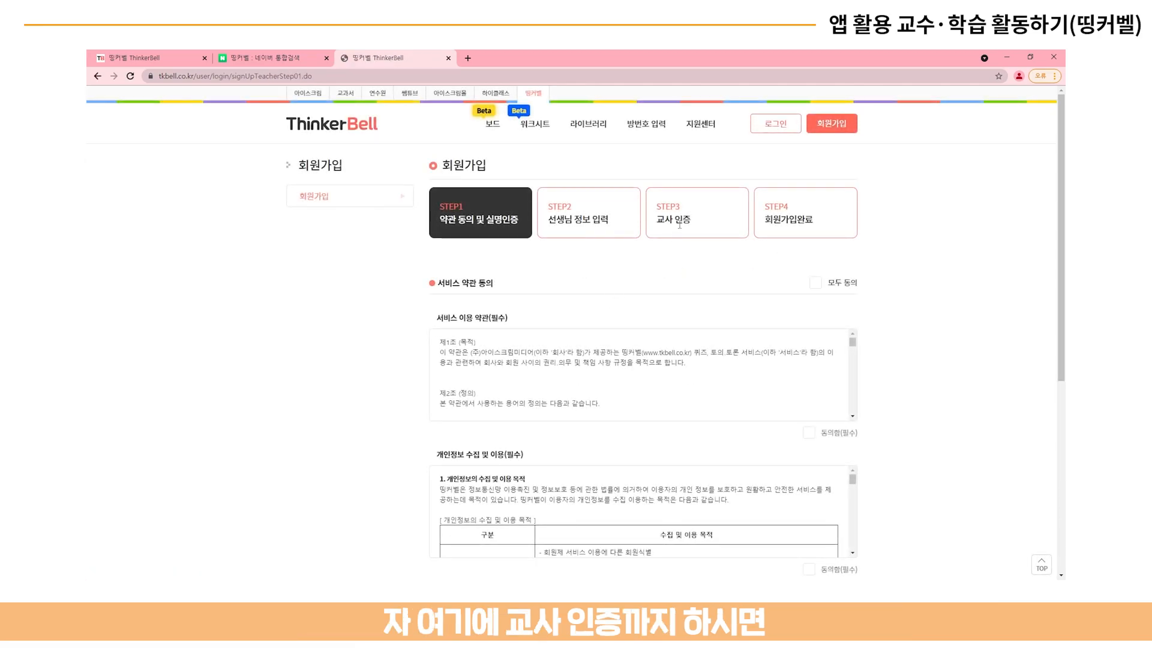
drag(689, 221, 664, 222)
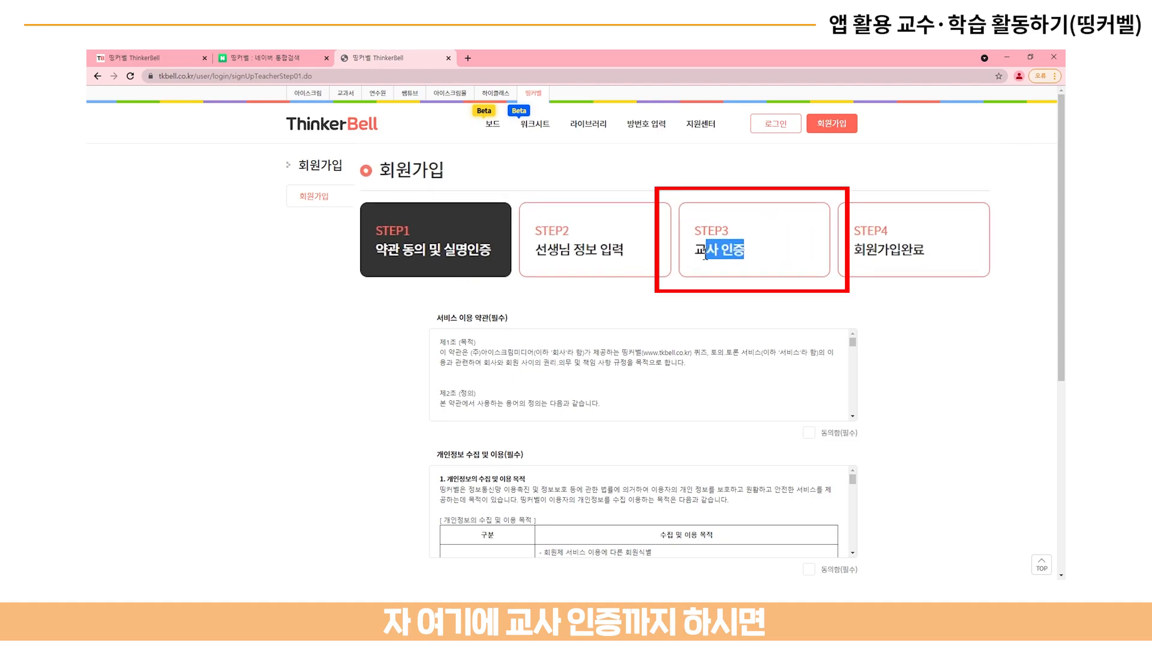
click(705, 257)
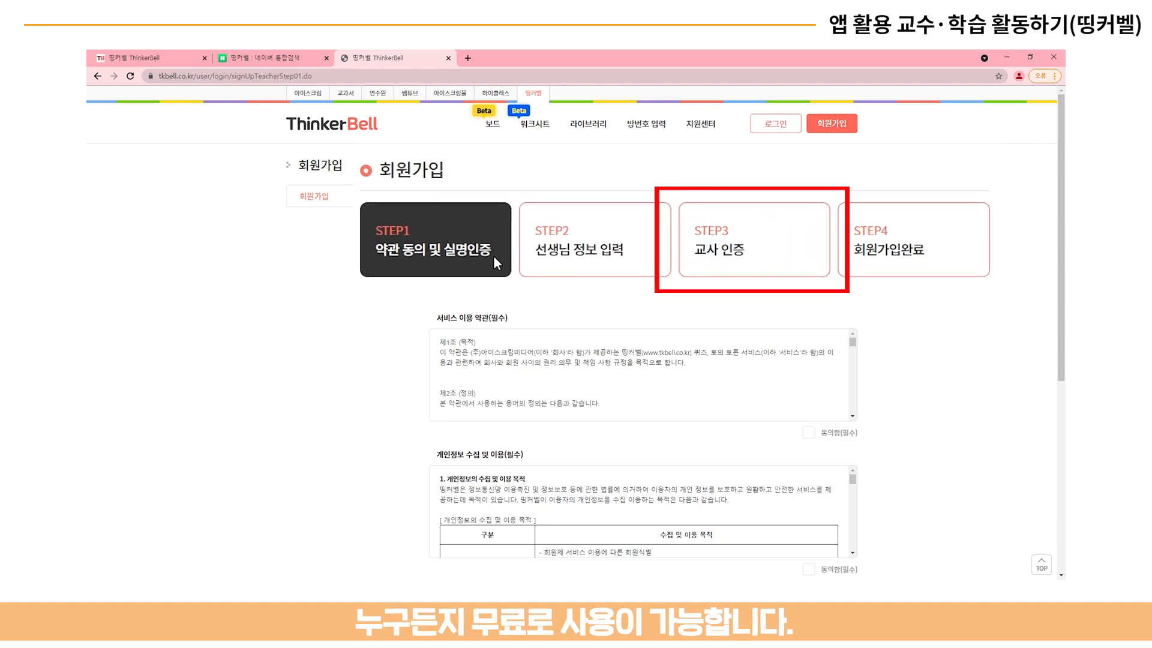
click(358, 131)
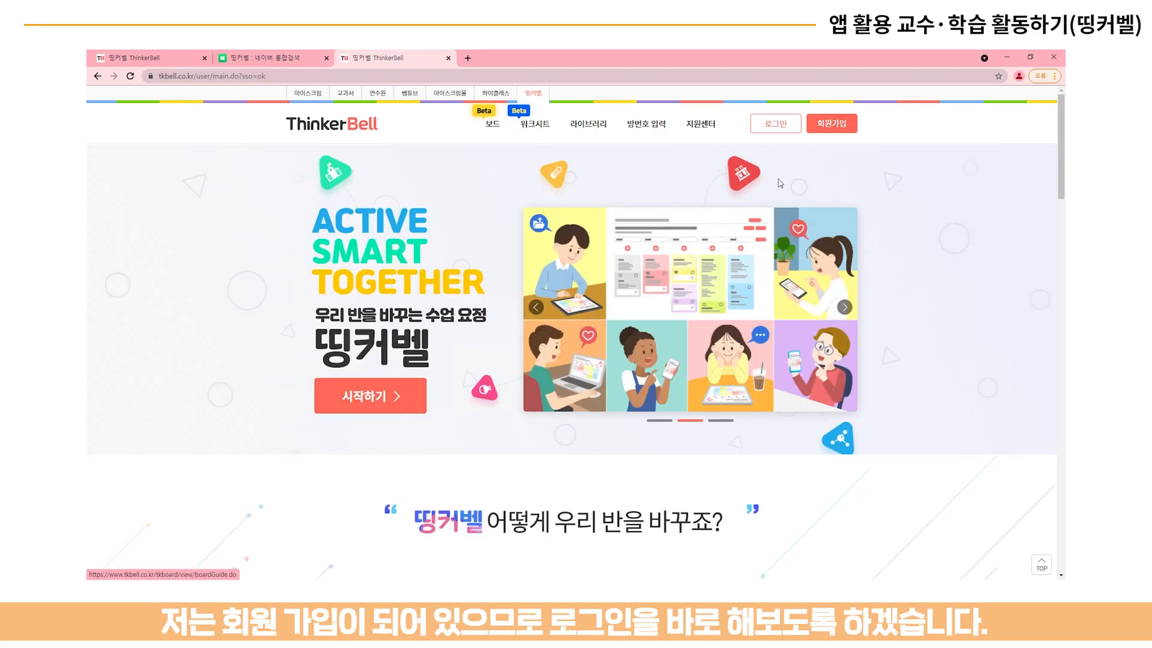
Step: Log in to the existing ThinkerBell account and open the page for making new content
click(773, 126)
click(603, 273)
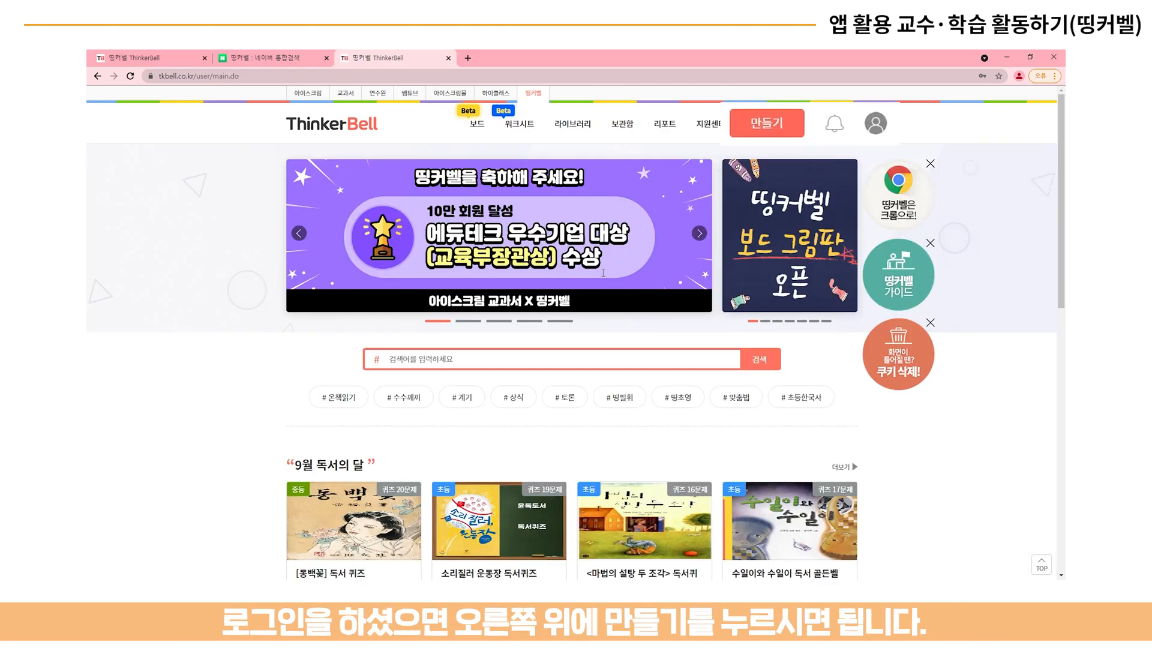
click(791, 126)
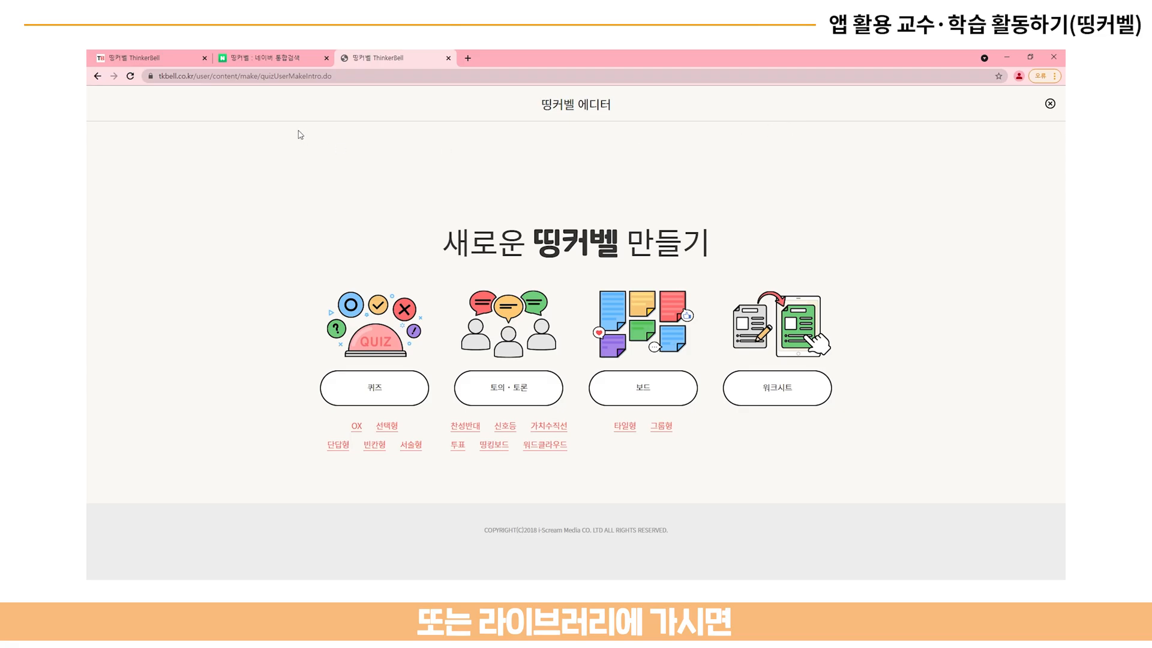
Step: Open the 라이브러리 section from the ThinkerBell home page in the first browser tab
click(138, 57)
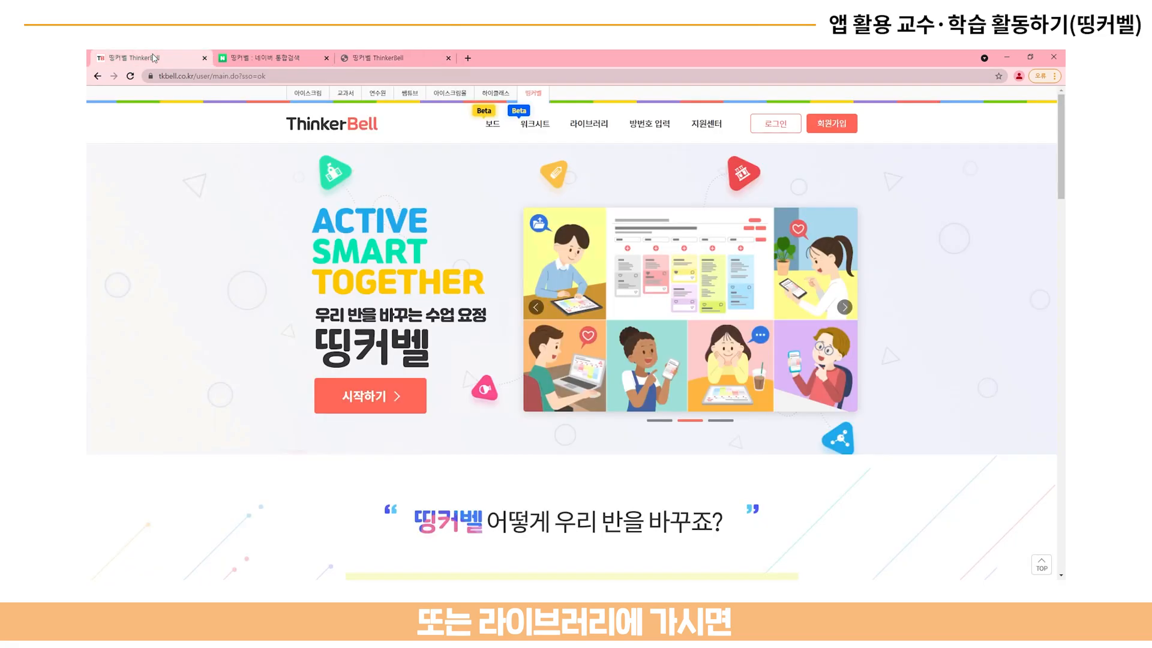
click(594, 123)
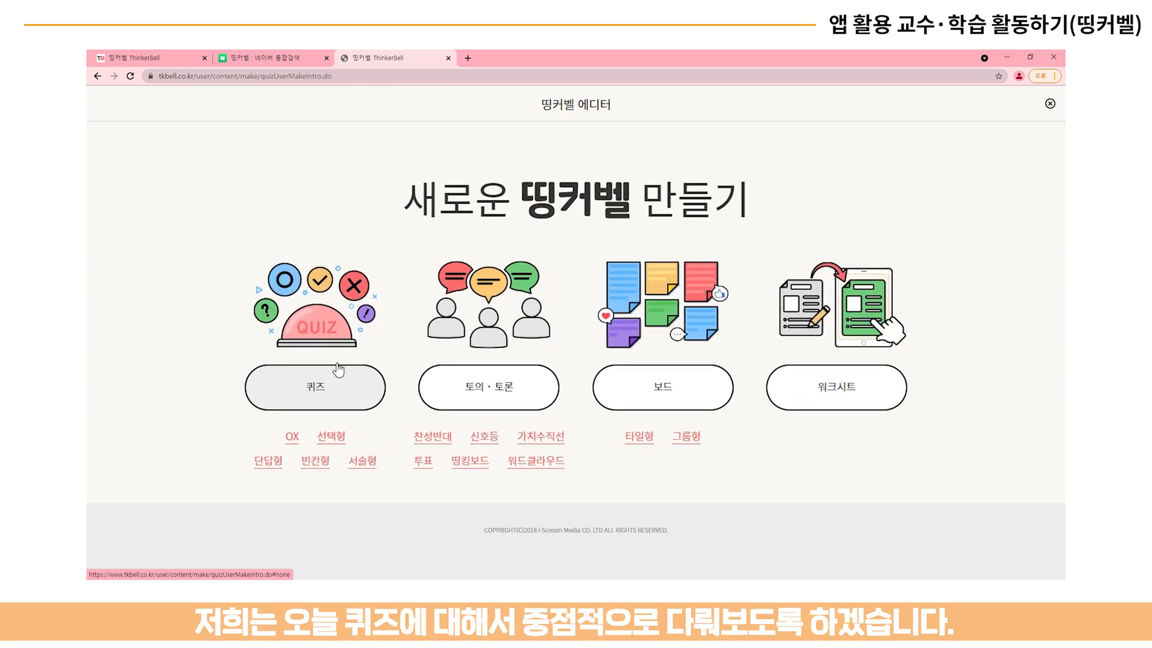
Step: Create a new 퀴즈 without a cover image and title it "우리나라의 수도는?"
click(307, 401)
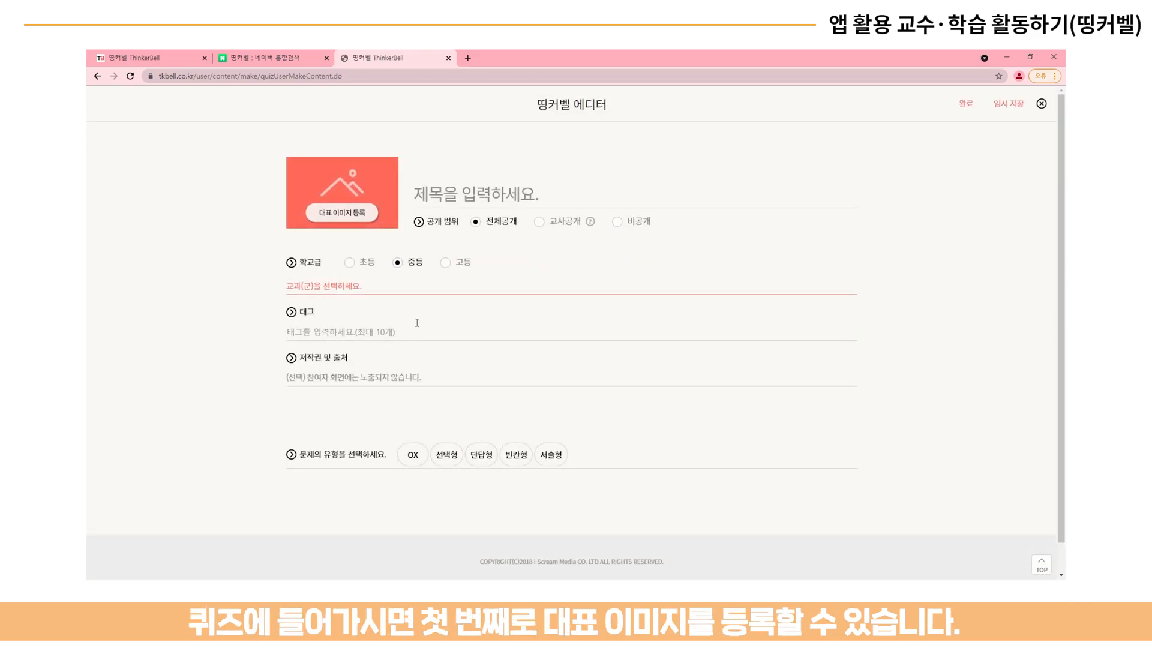
click(336, 206)
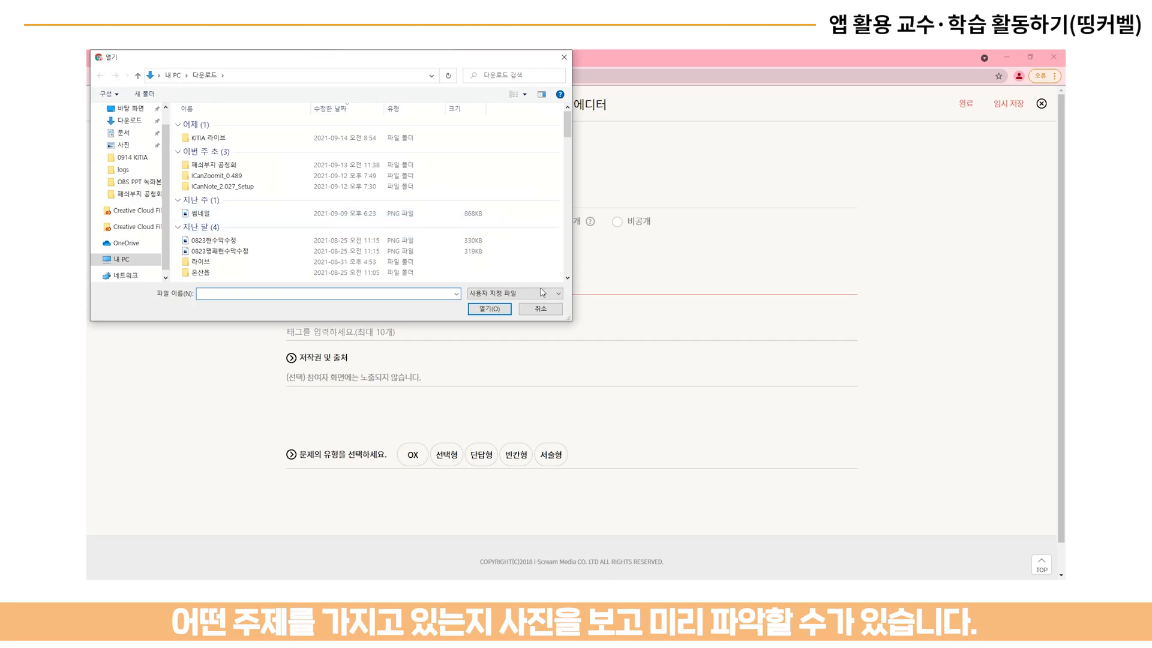
click(542, 310)
click(484, 177)
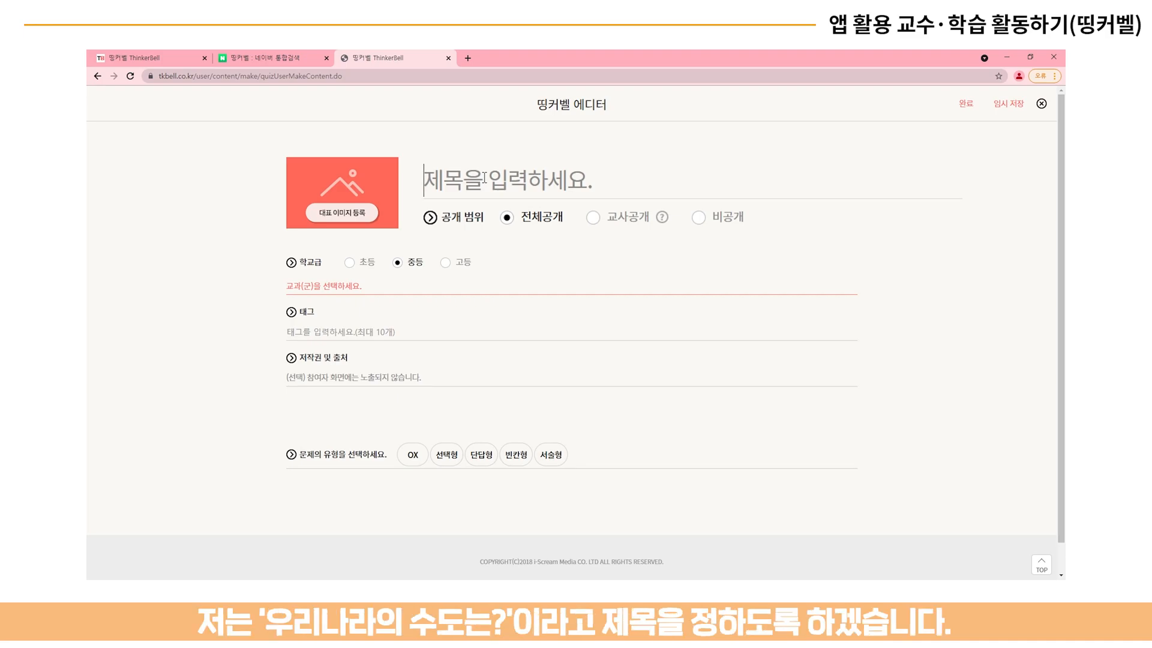
text(dnf)
key(BackSpace)
key(BackSpace)
key(BackSpace)
text(우리)
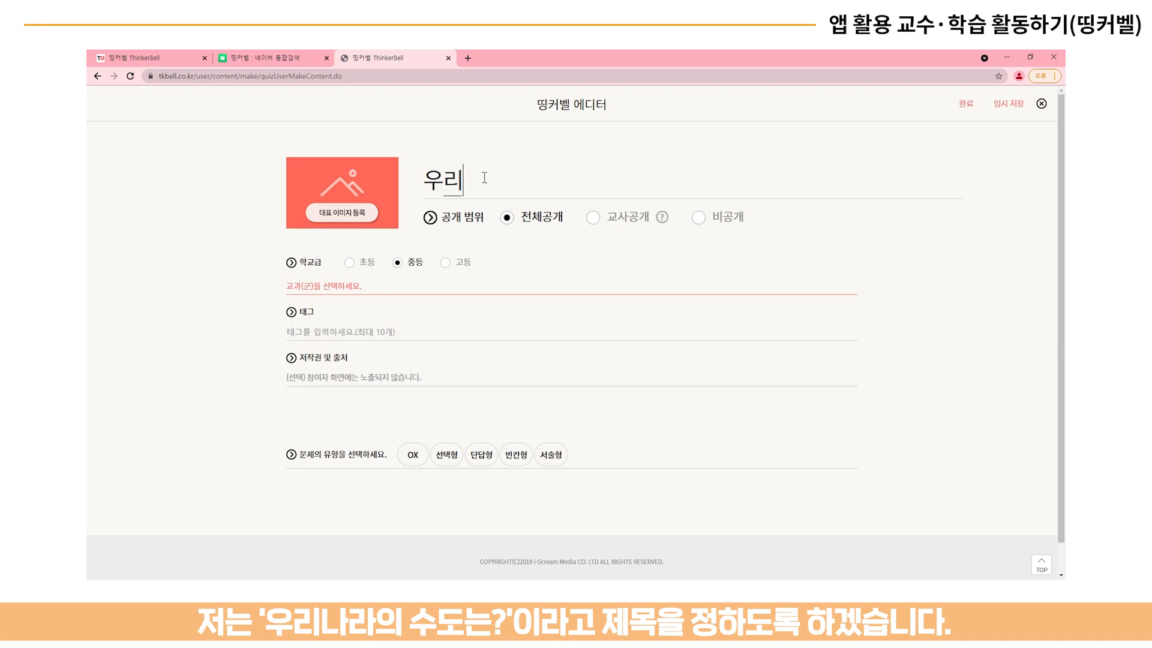
text(나라의 수도는?)
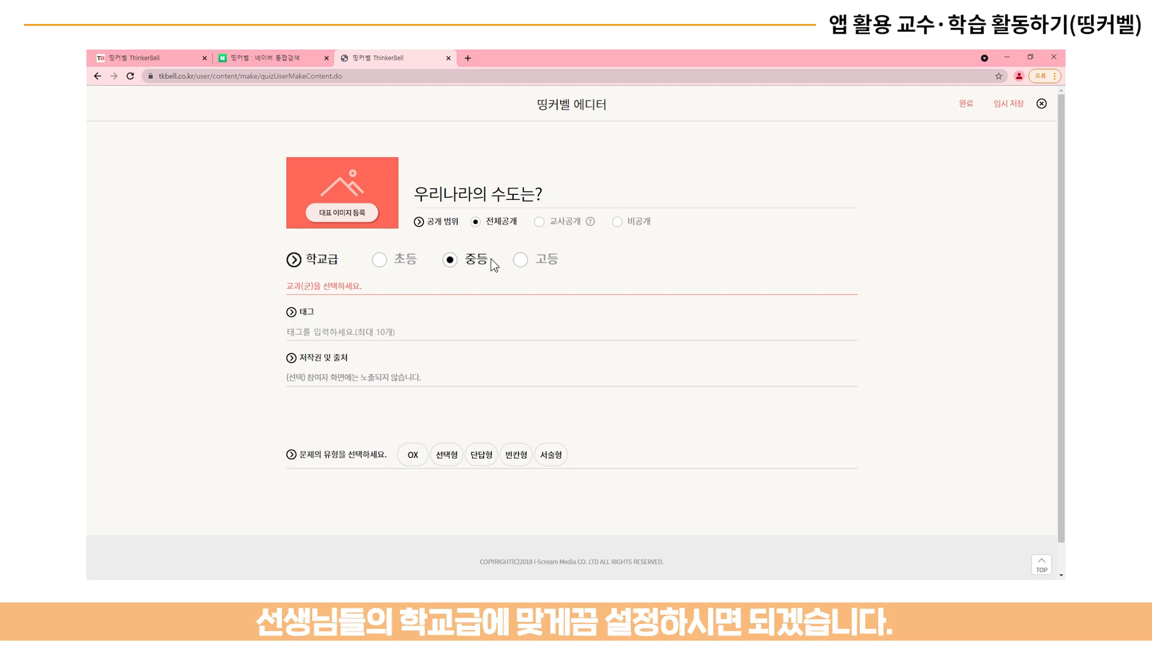
Step: Set the quiz subject to 중등>사회,역사 and add the tag "수도"
click(350, 290)
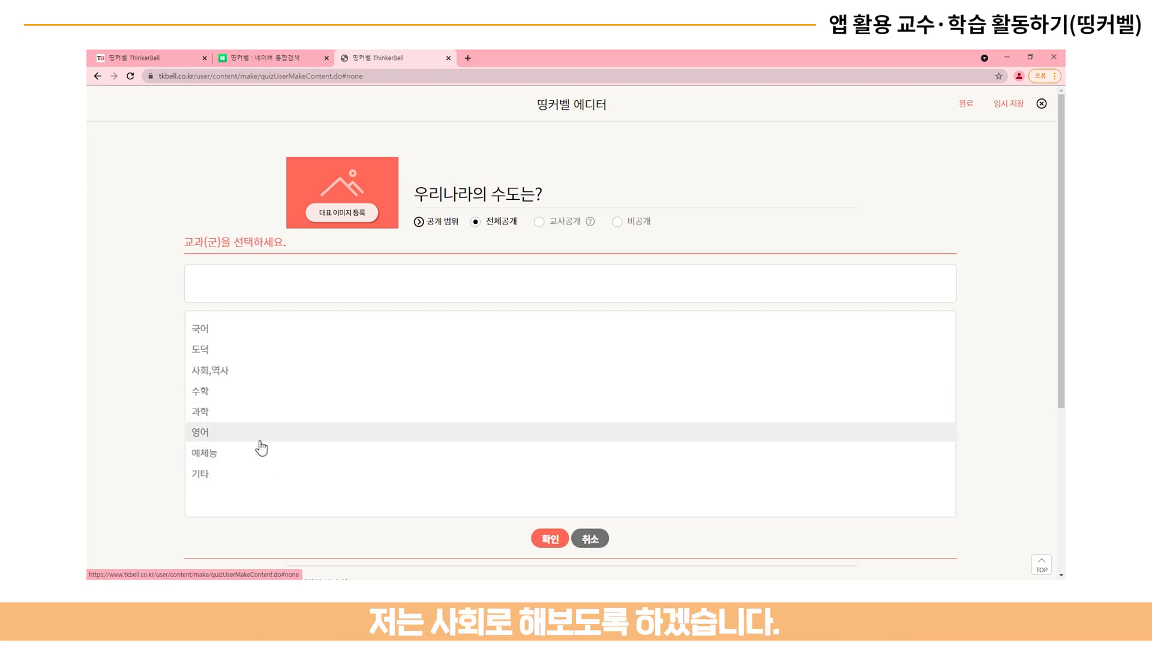
click(234, 377)
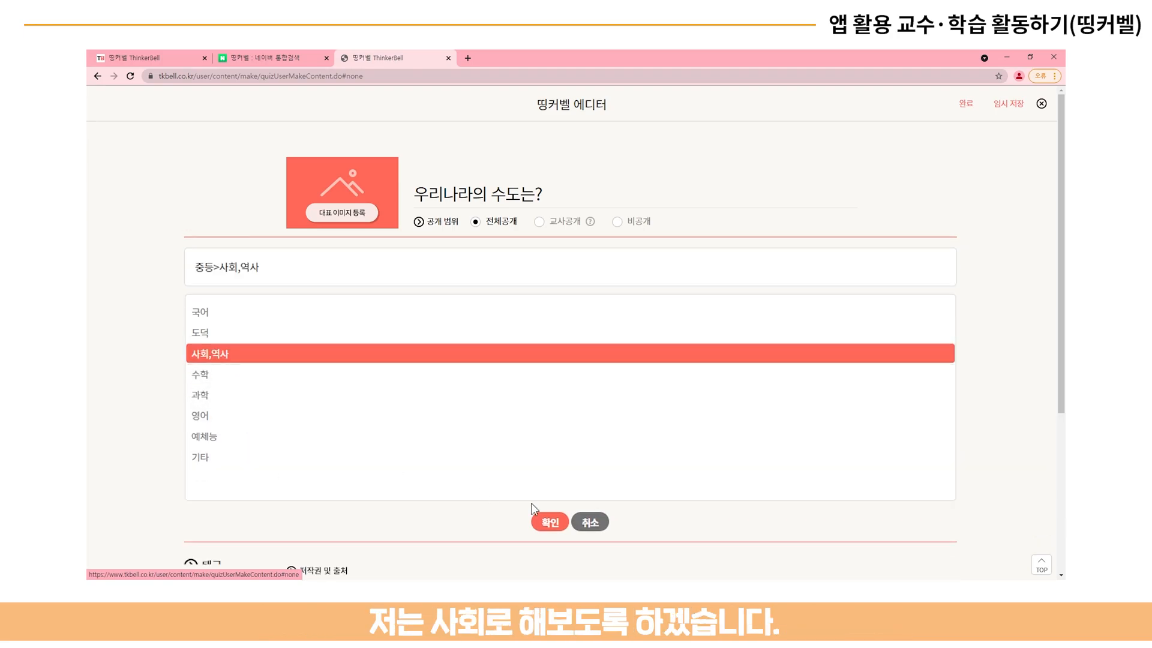
click(549, 522)
click(349, 355)
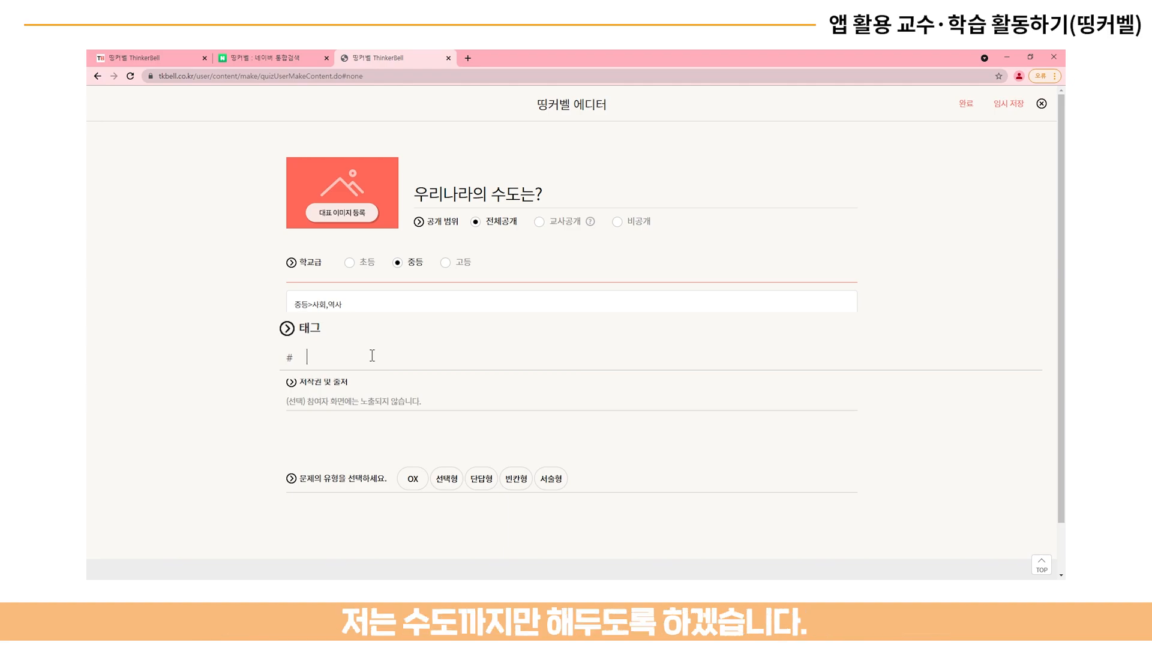
text(수도)
key(Return)
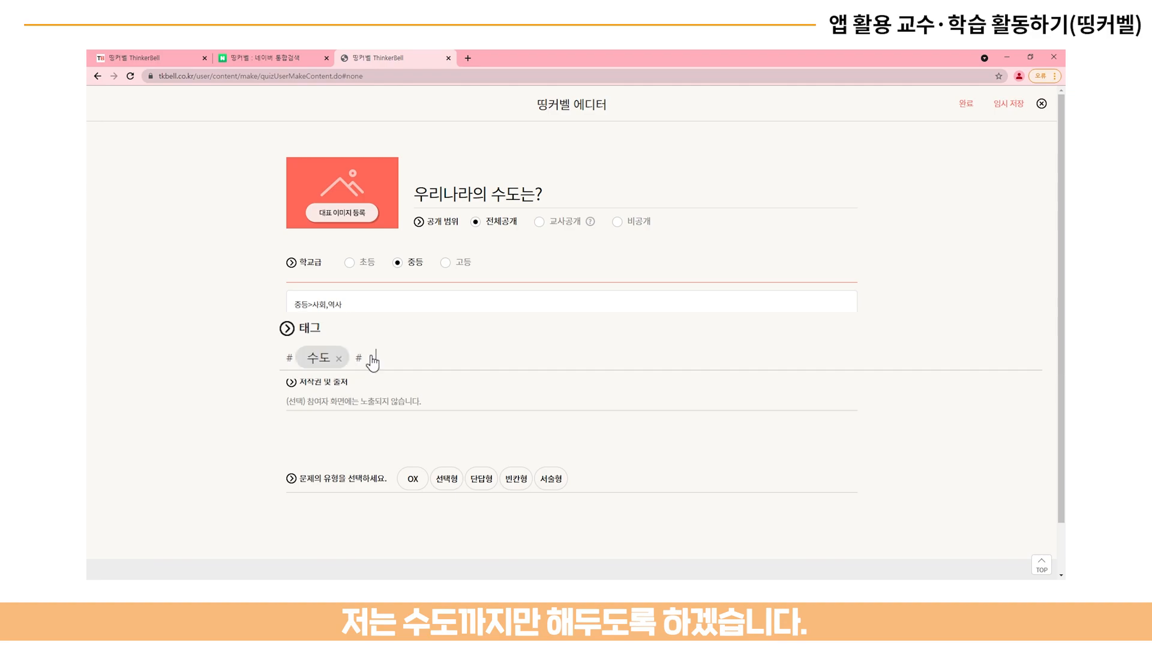
click(384, 402)
Step: Add an OX question to the quiz with the text "우리나라의 수도는 서울이다?"
scroll(415, 408, down, 1)
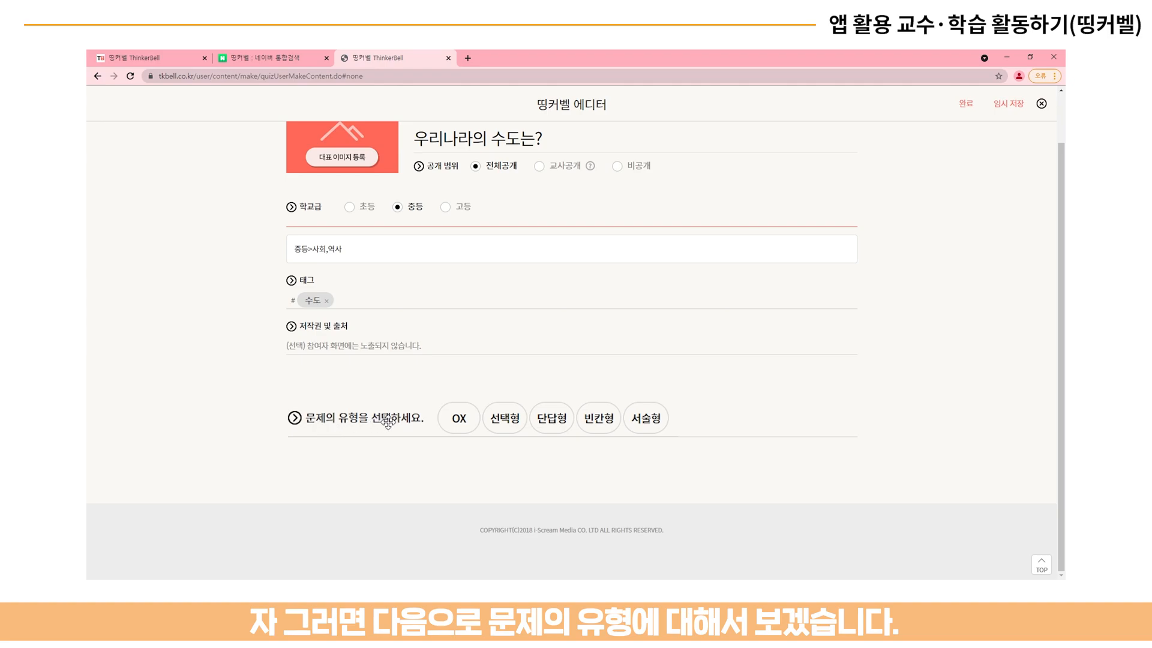
click(458, 420)
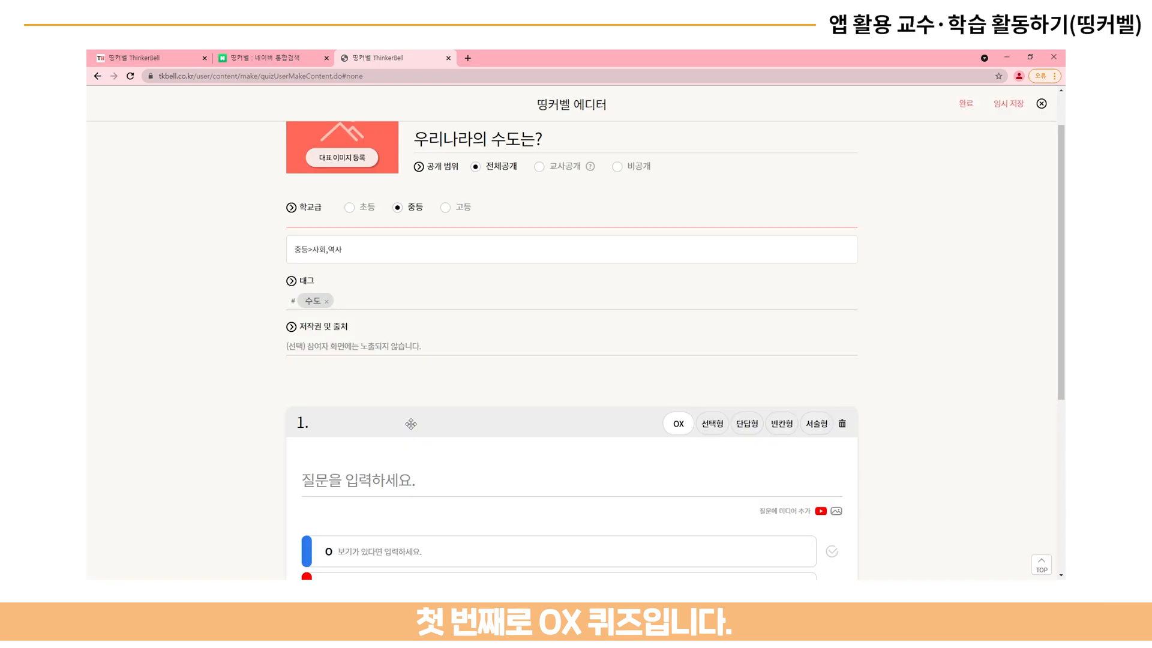
scroll(410, 423, down, 3)
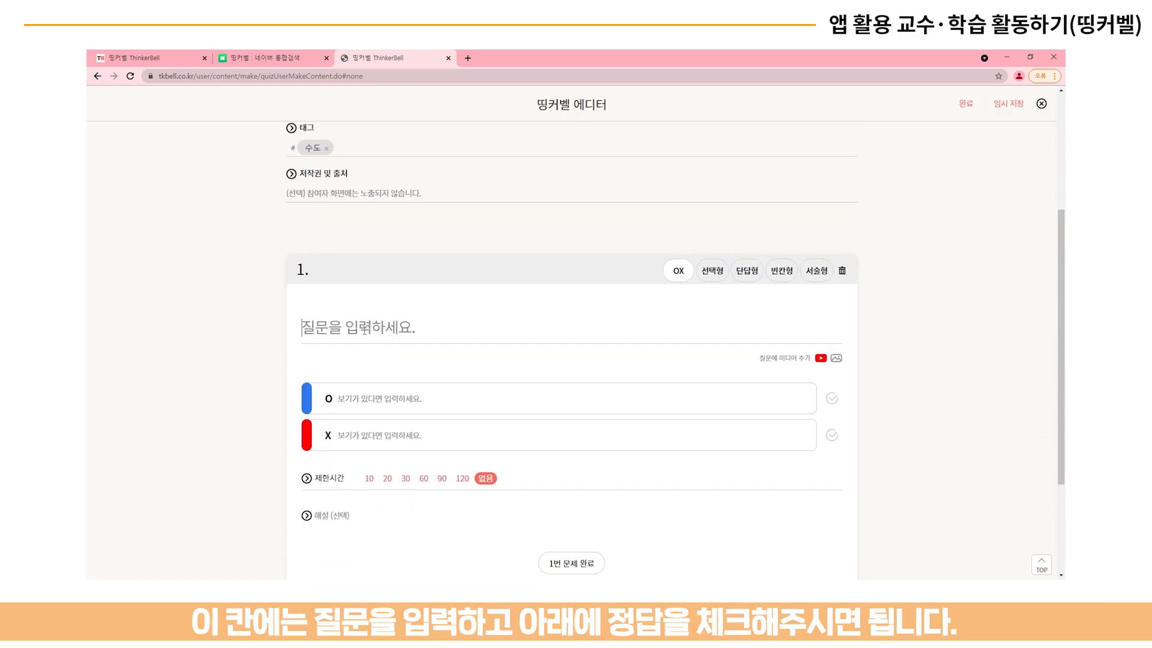
scroll(368, 329, down, 1)
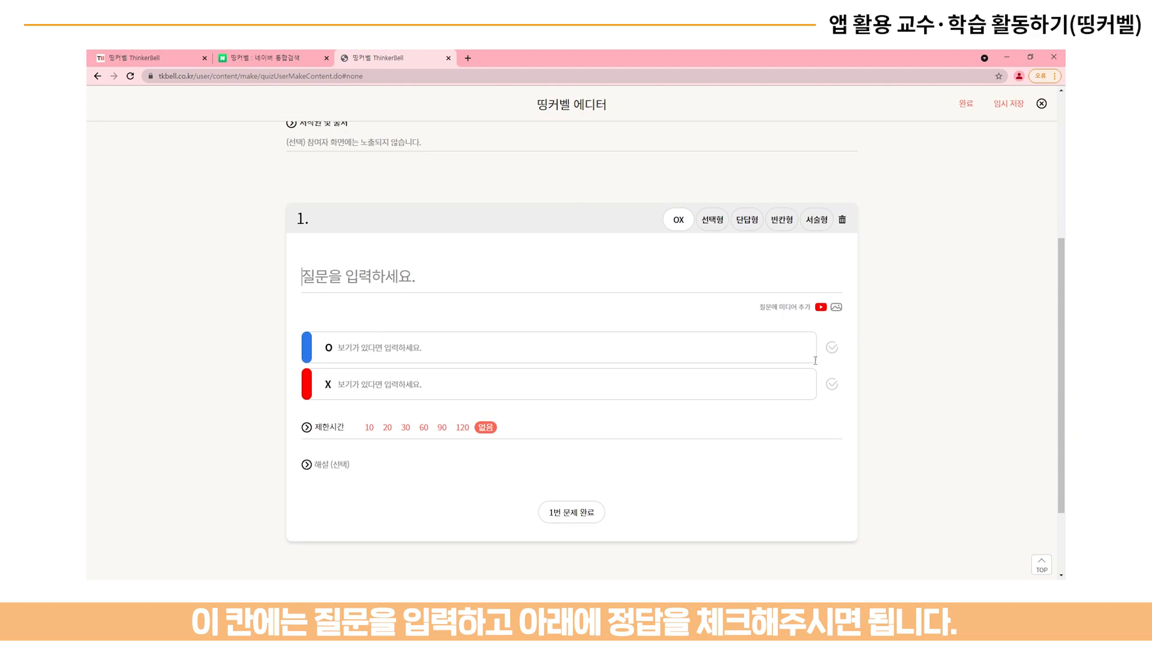
click(459, 279)
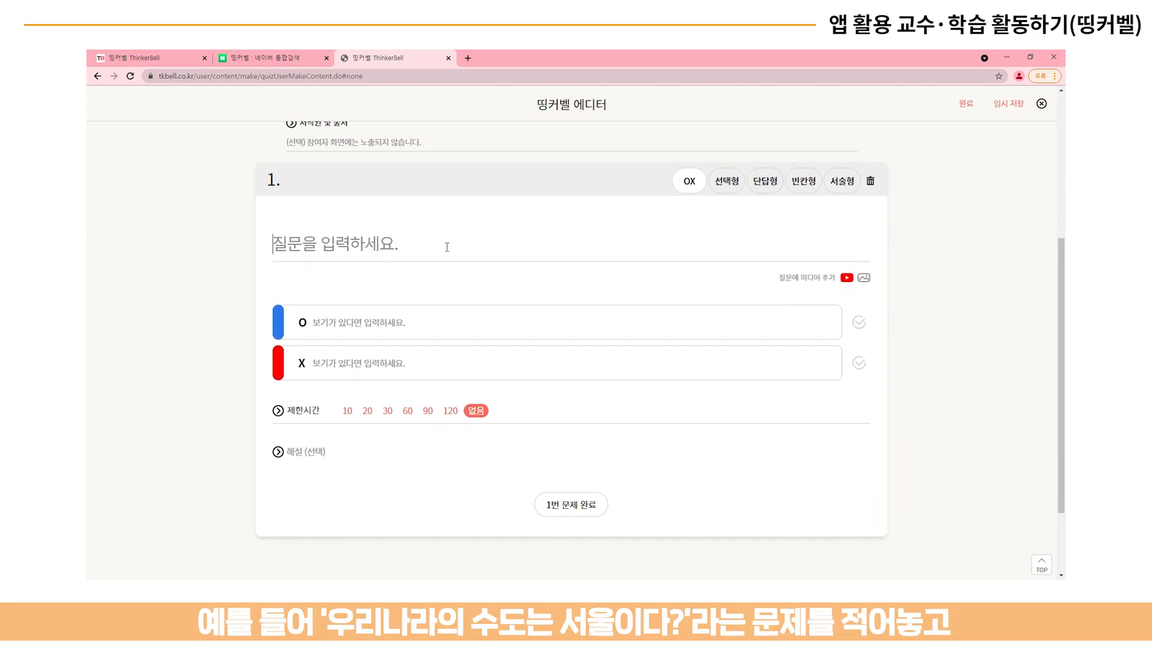
text(우리나라)
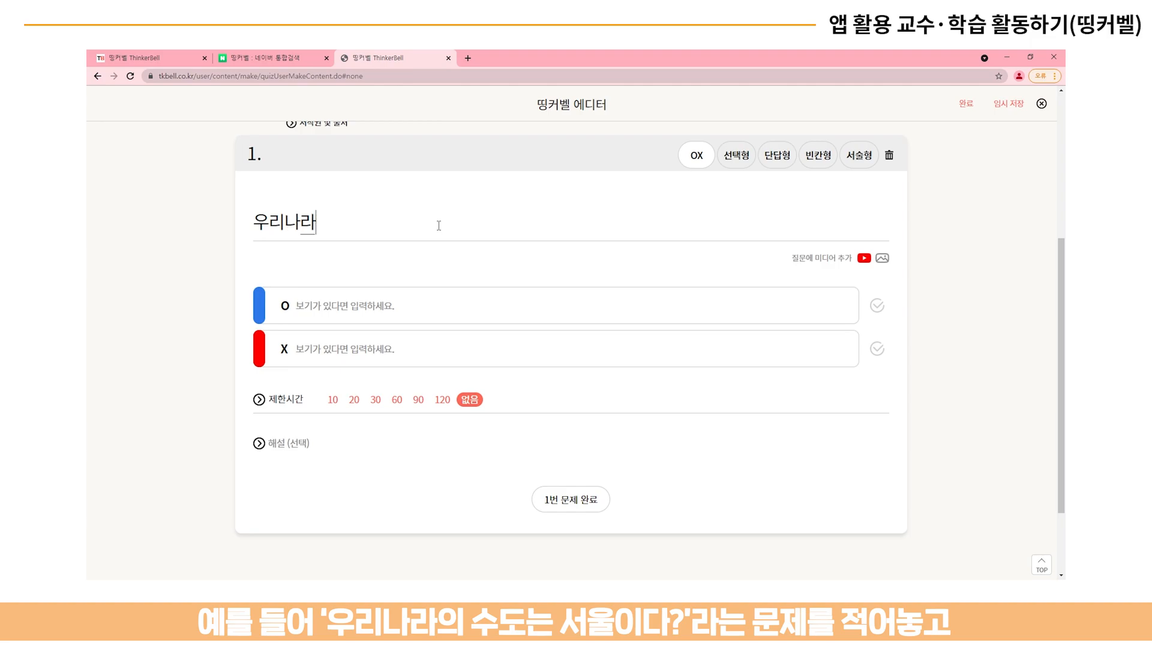
text(의 수도는 서울이다)
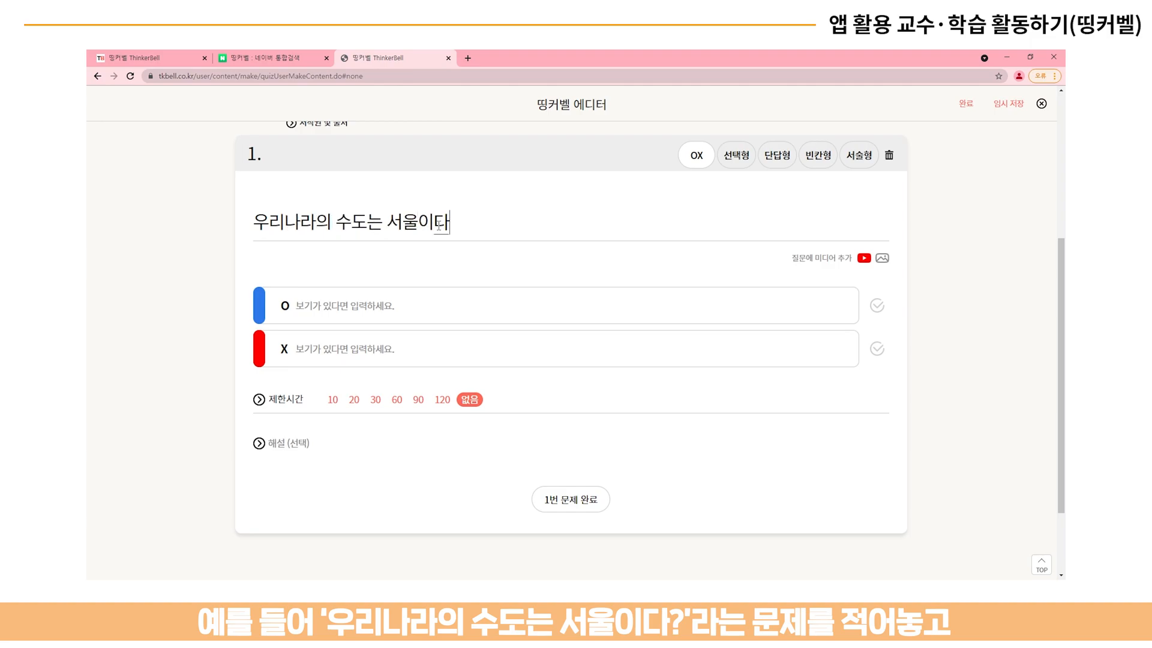
text(?)
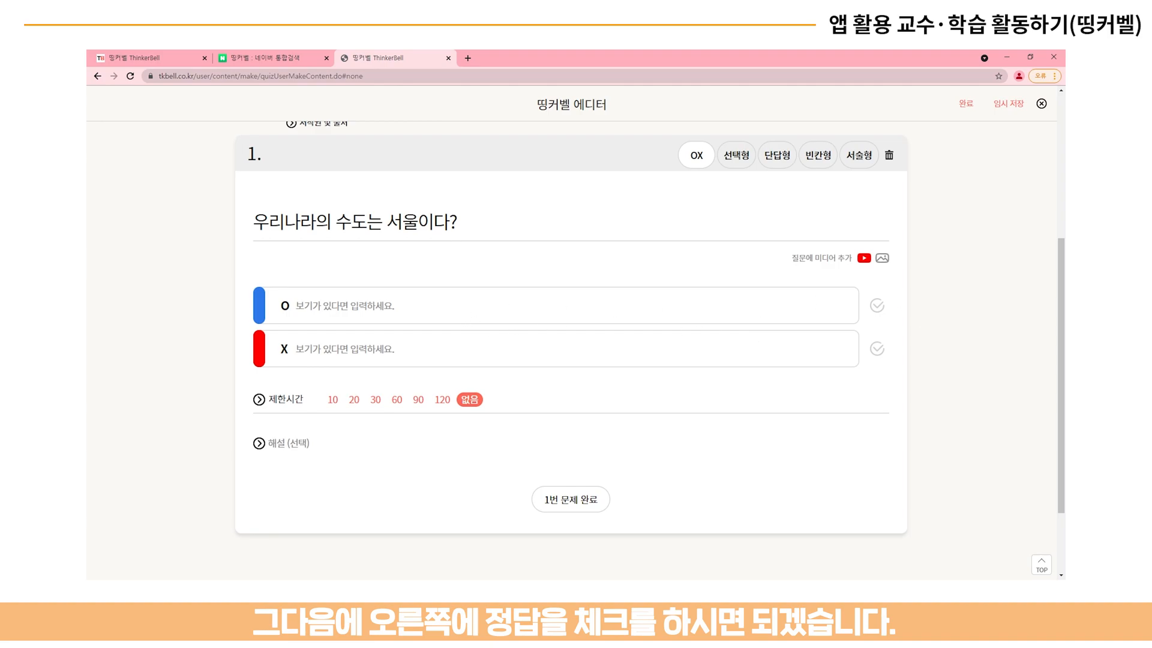
Step: Mark O as the correct answer to question 1 and set its time limit to 10
click(878, 306)
click(330, 404)
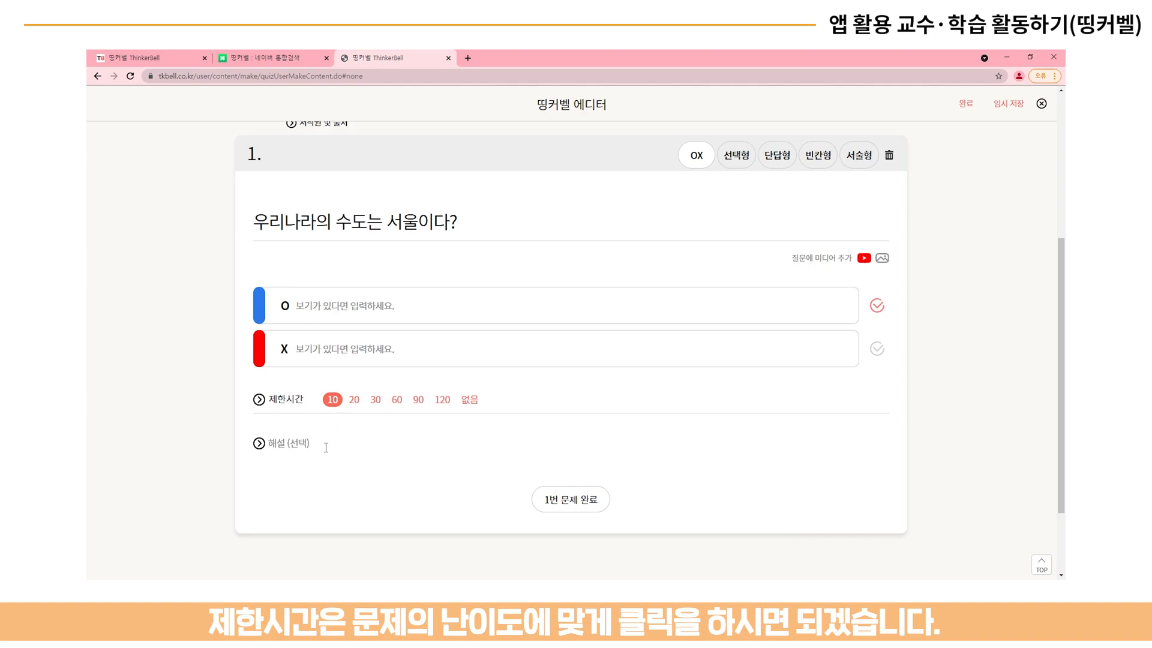
Step: Enter "우리나라의 수도는 서울이다." as the explanation for question 1
click(288, 445)
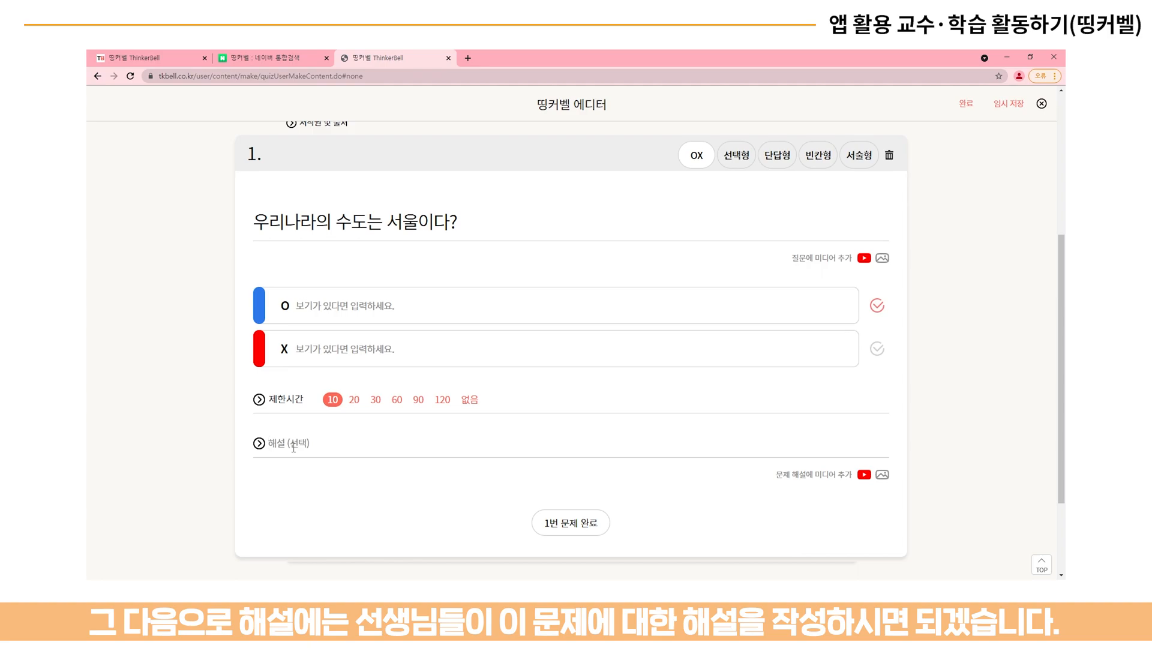
text(우리나라의)
text( 수도느)
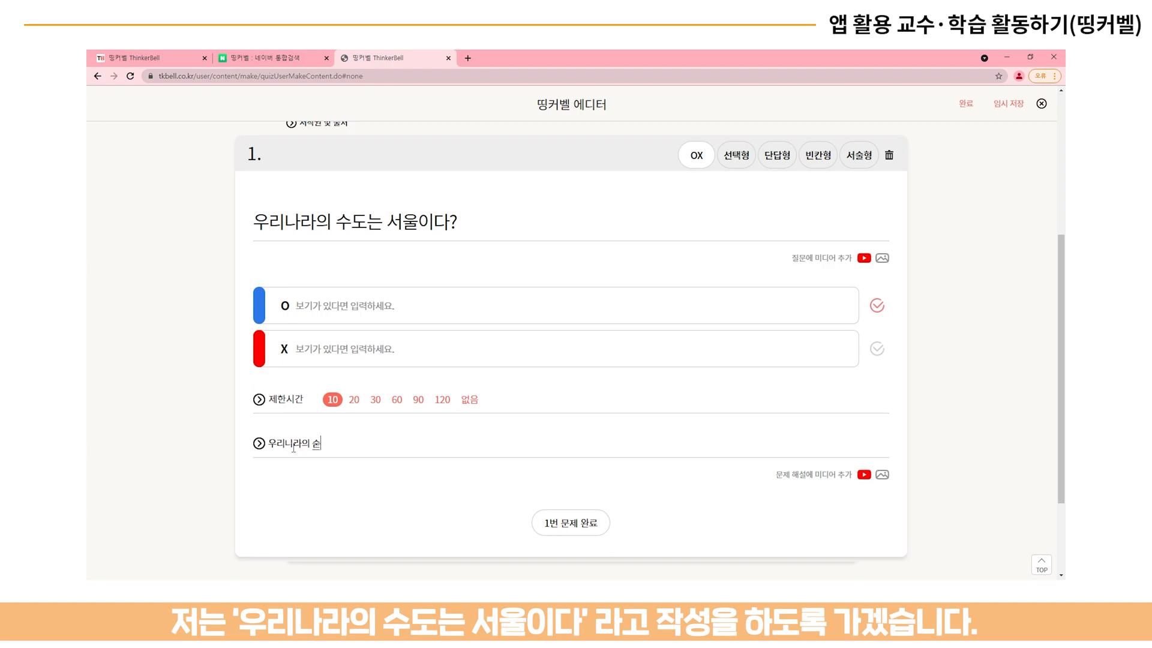
text(는 서울이다.)
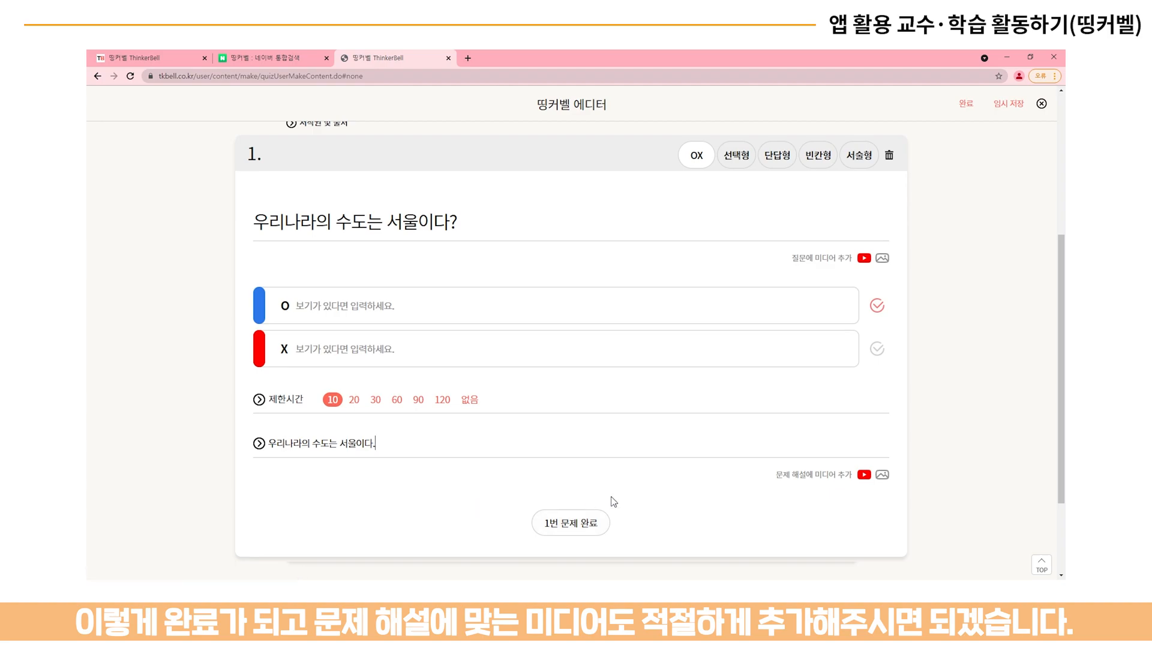
Step: Complete question 1 and add a 선택형 question asking "우리나라의 수도는?" with the options 서울, 대전, 대구, 부산 and 울산
drag(778, 474, 812, 477)
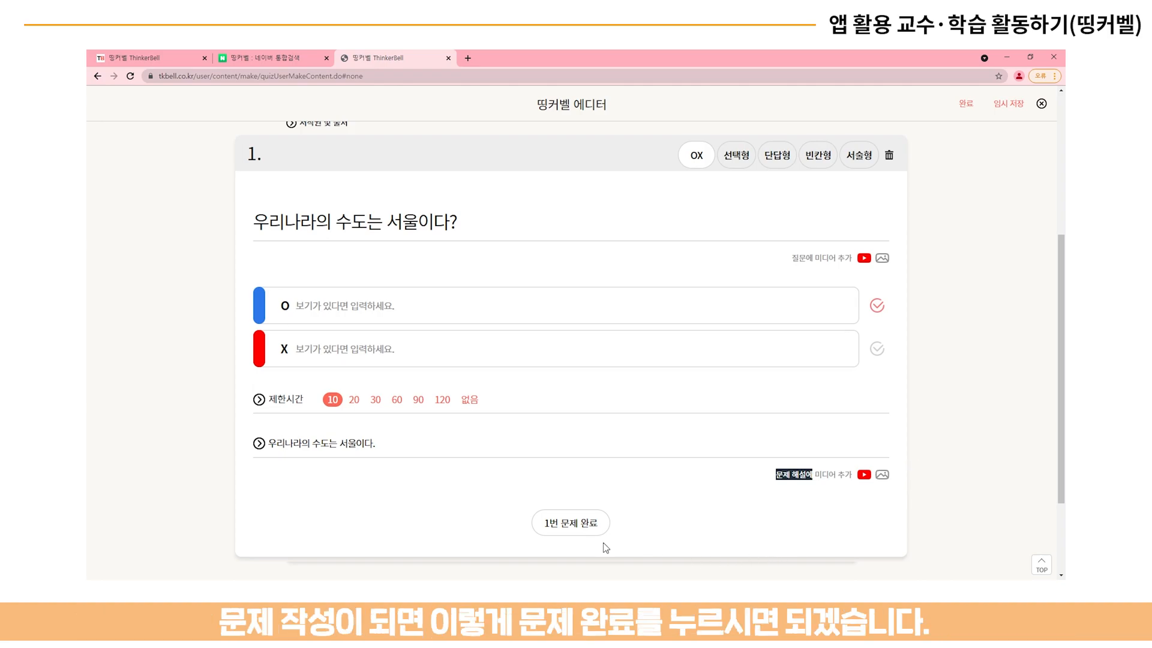
click(567, 528)
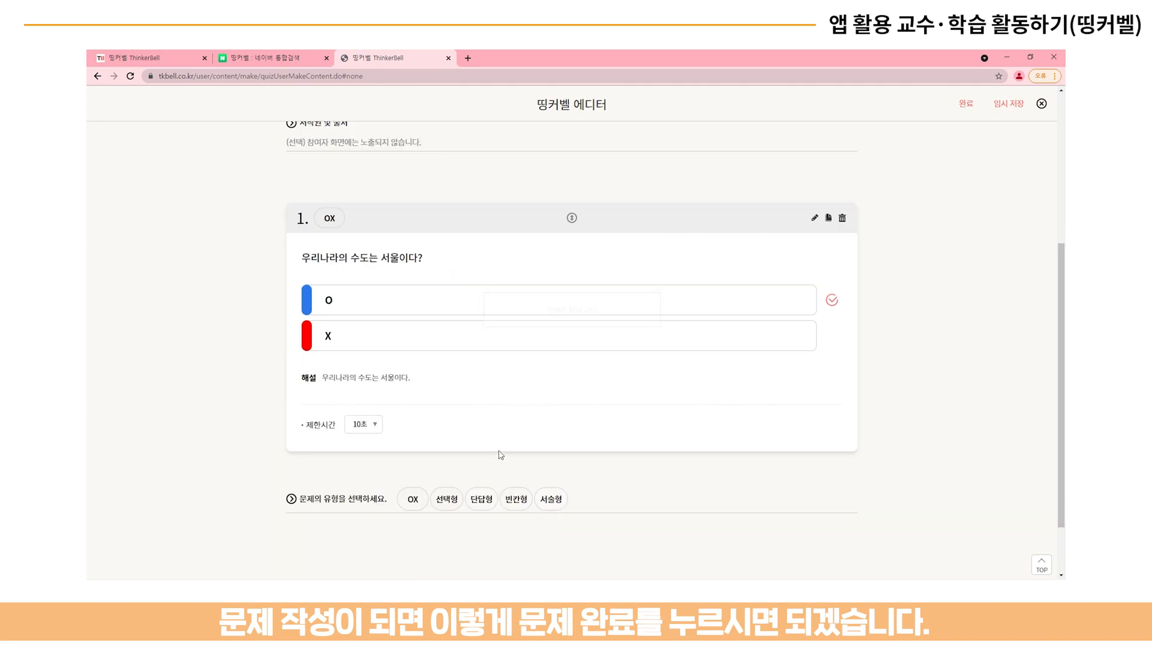
scroll(498, 451, down, 2)
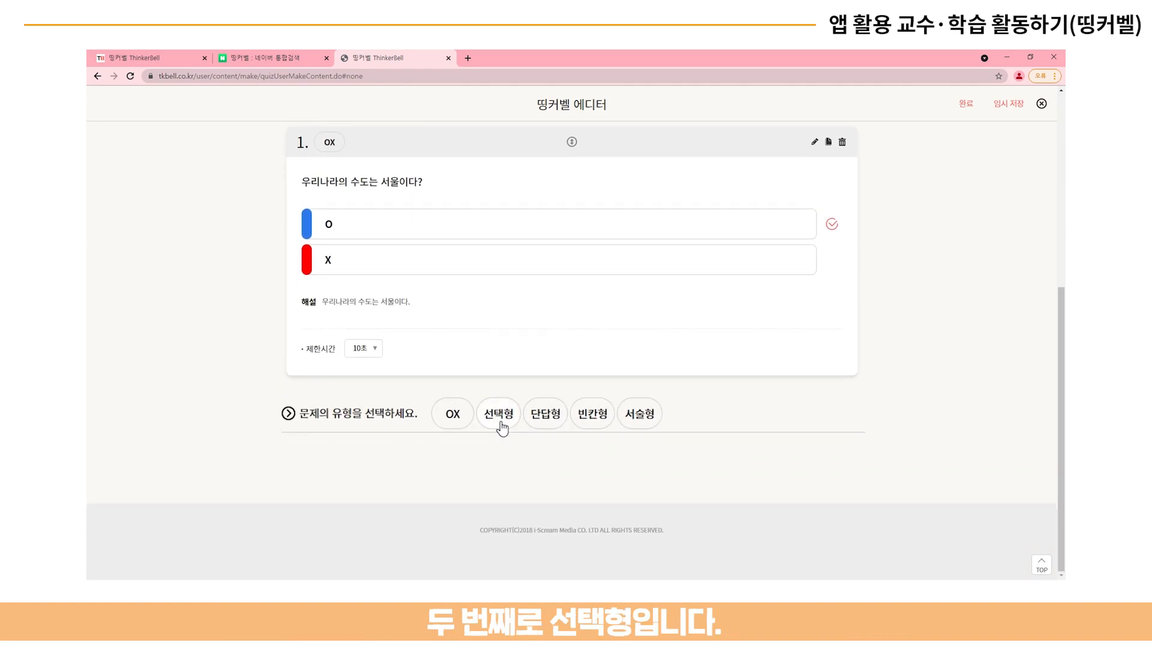
click(501, 424)
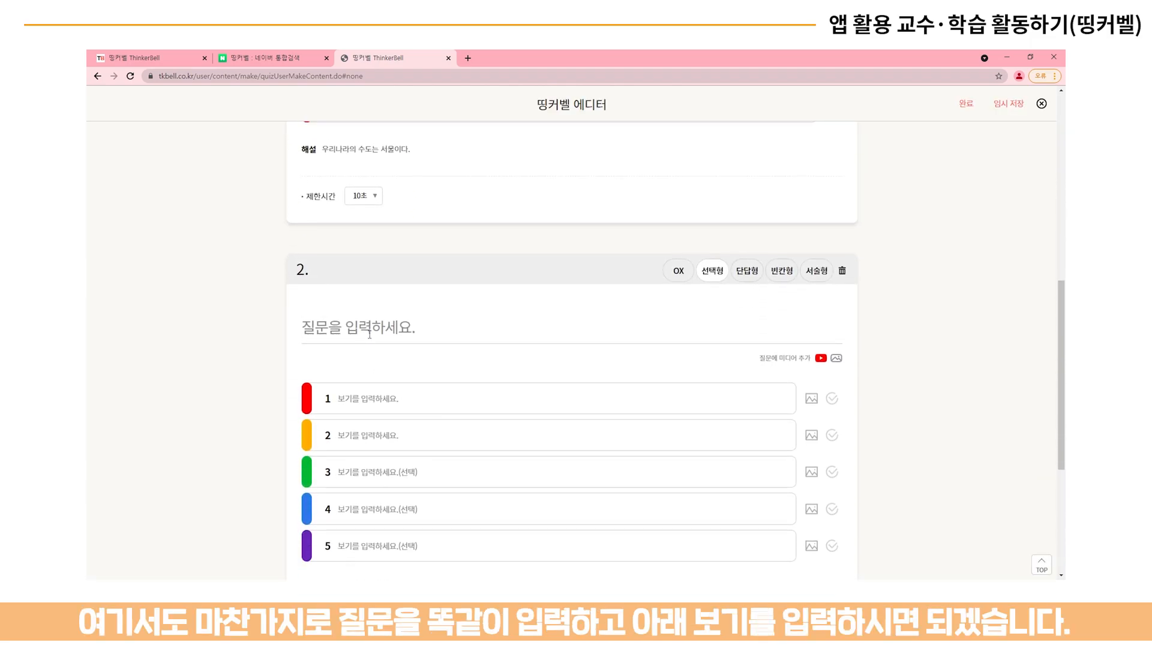
scroll(370, 333, down, 2)
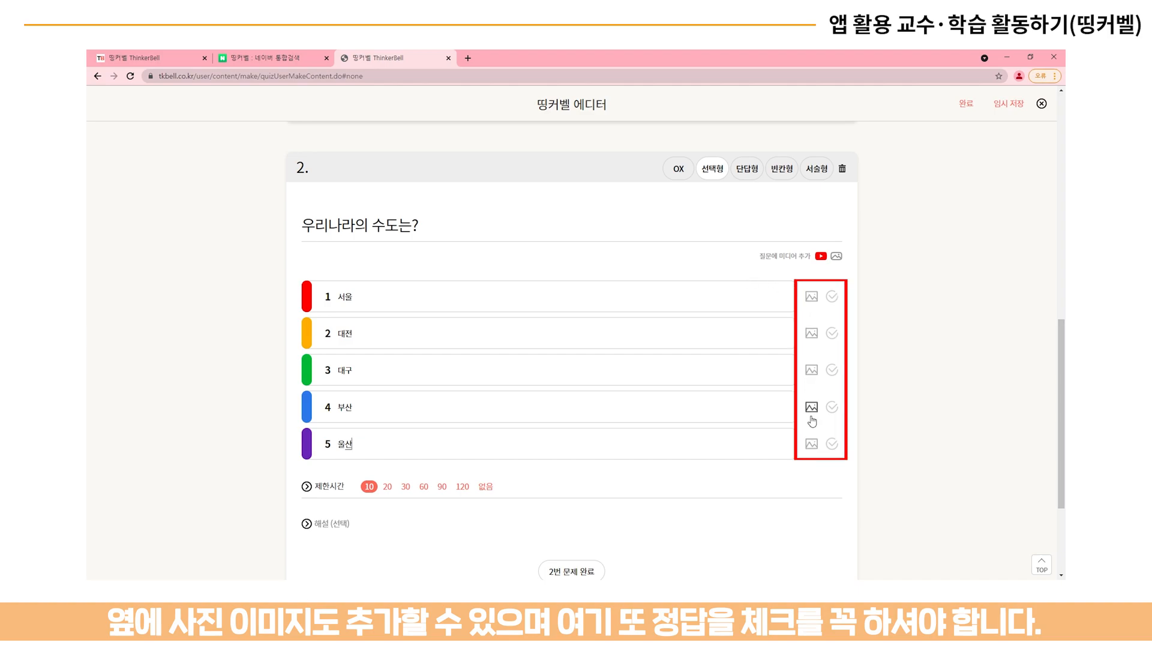
Step: Mark 서울 as the correct answer to question 2 and complete the question
click(831, 300)
scroll(538, 410, down, 1)
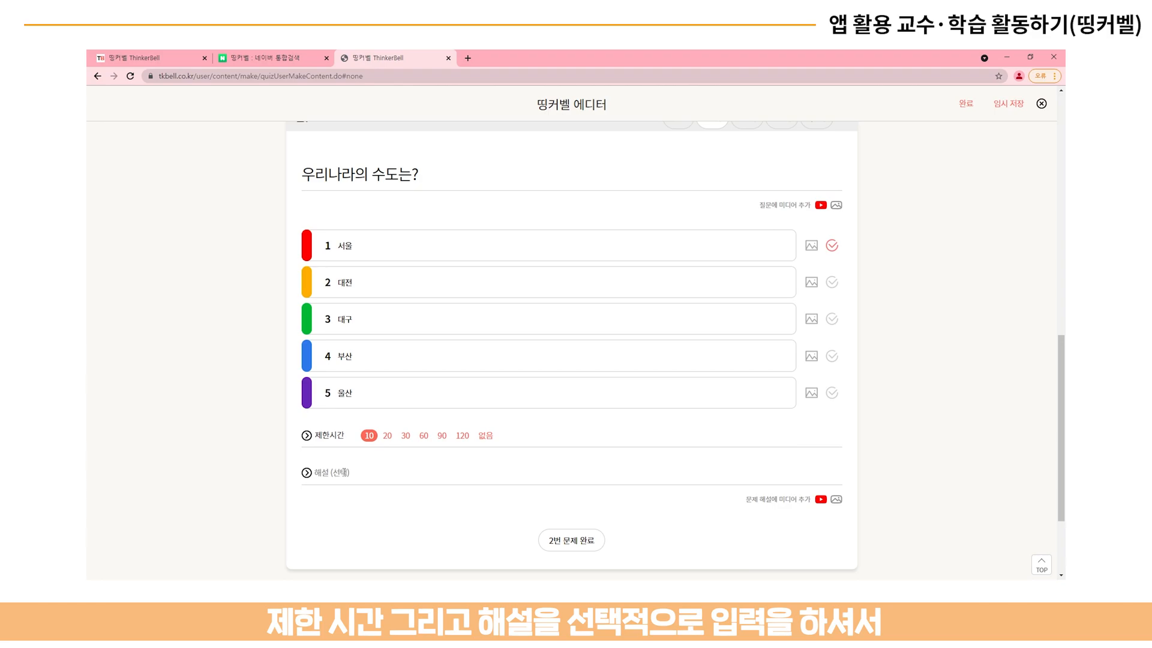
click(556, 542)
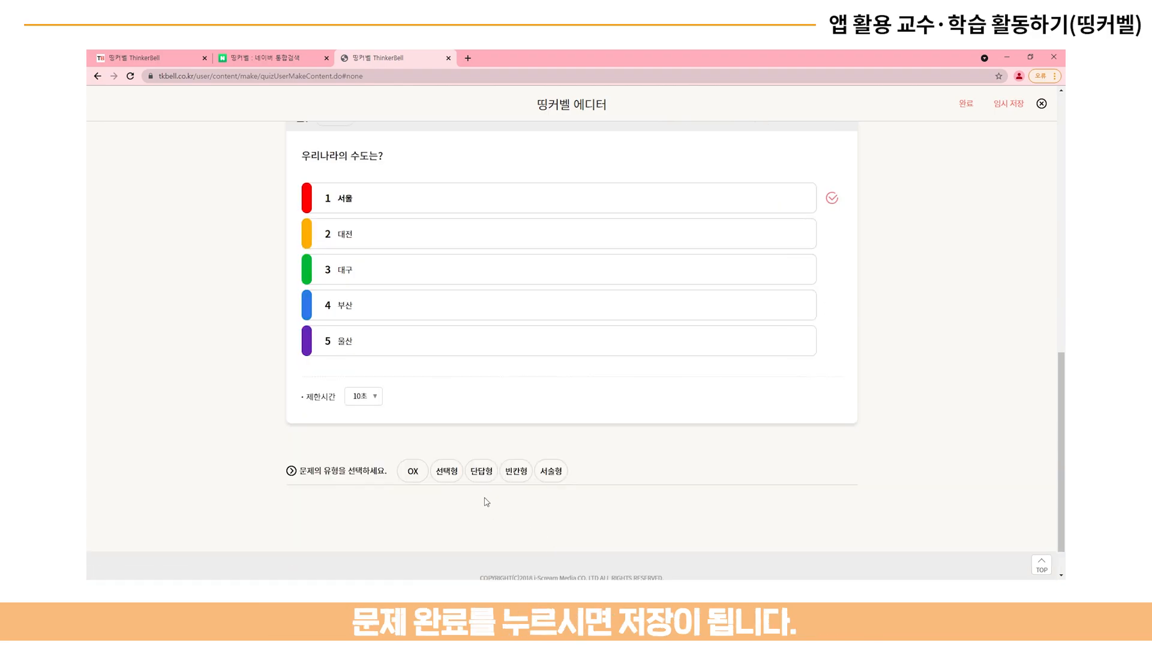
Step: Add a 단답형 question as question 3 with the text "우리나라의 수도는?"
scroll(486, 504, down, 1)
click(483, 424)
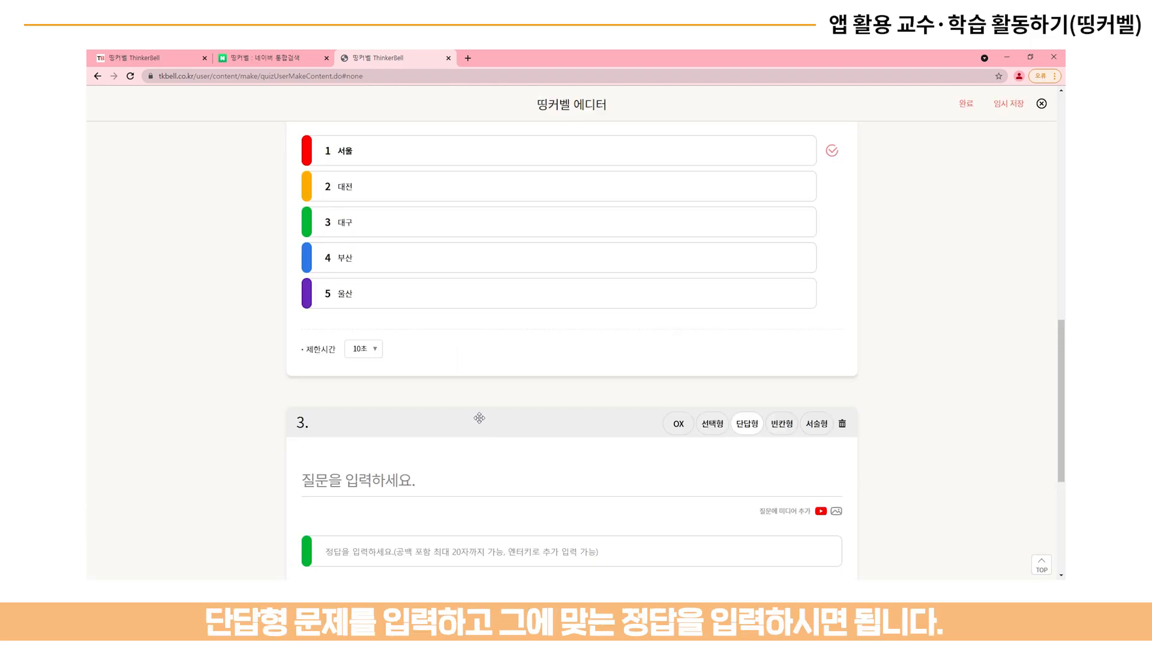
scroll(474, 401, down, 2)
click(441, 386)
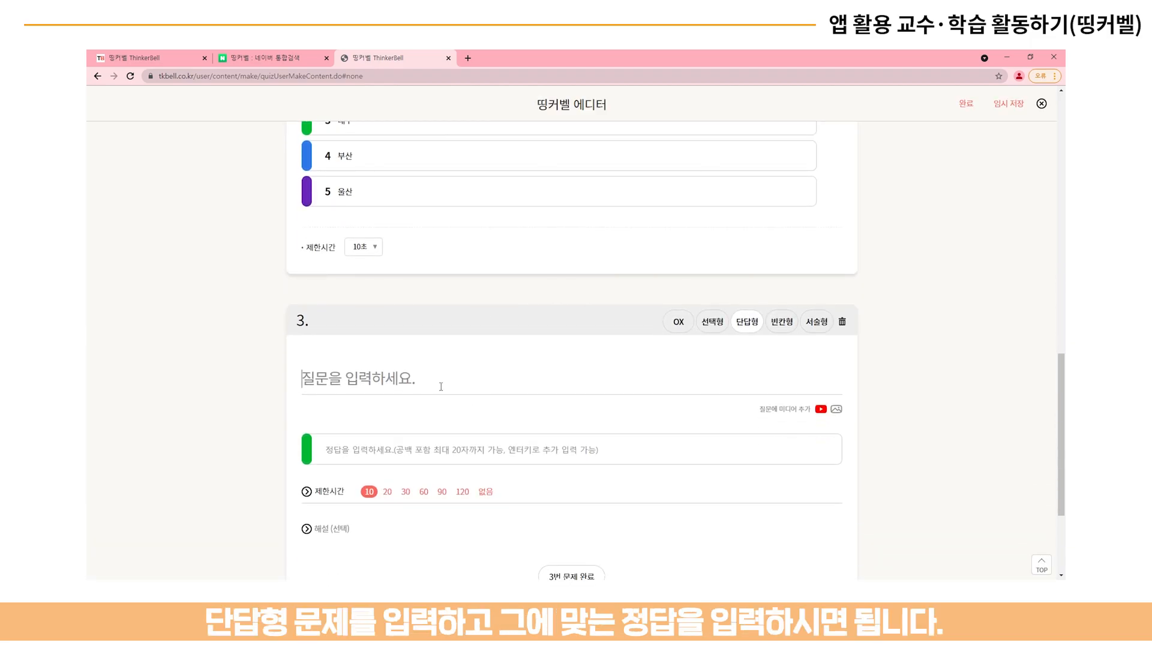
scroll(441, 387, down, 1)
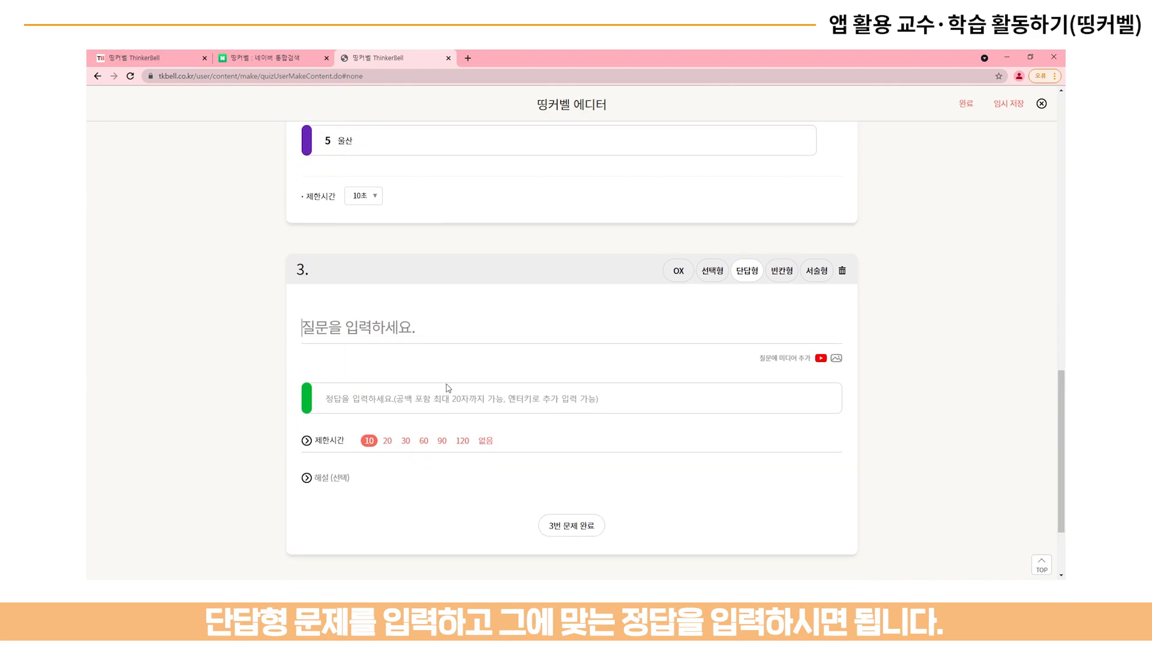
text(우리나라)
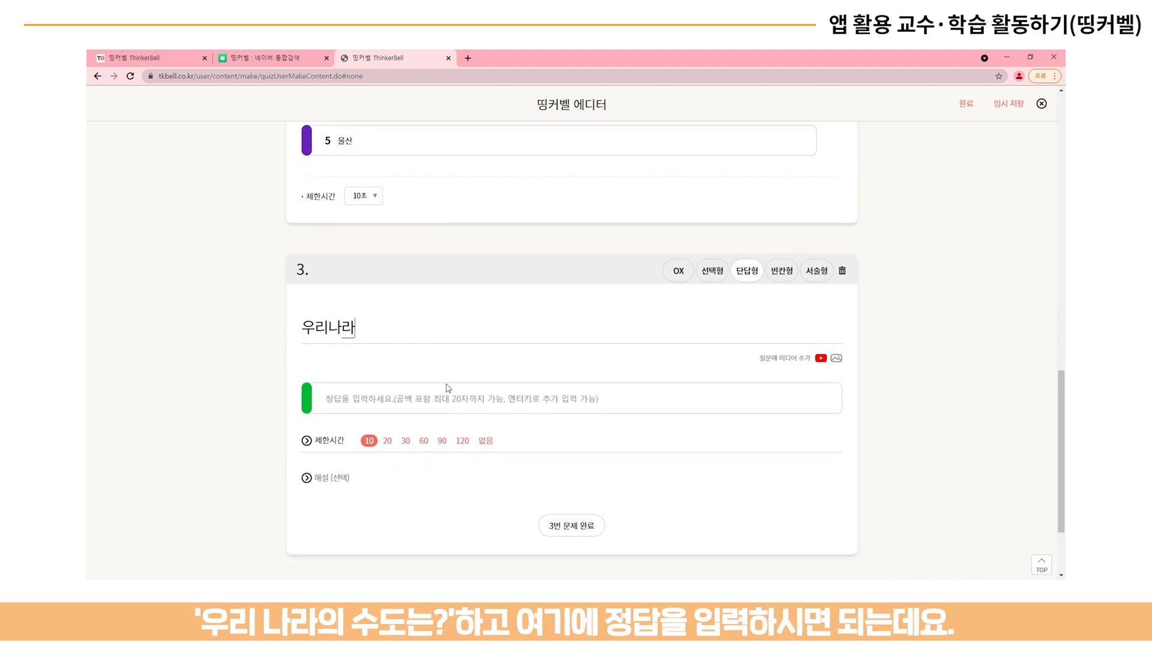
text(의 수도느ㄴ?)
Step: Enter "서울" and "seoul" as separate accepted answers for question 3 and complete the question
click(455, 399)
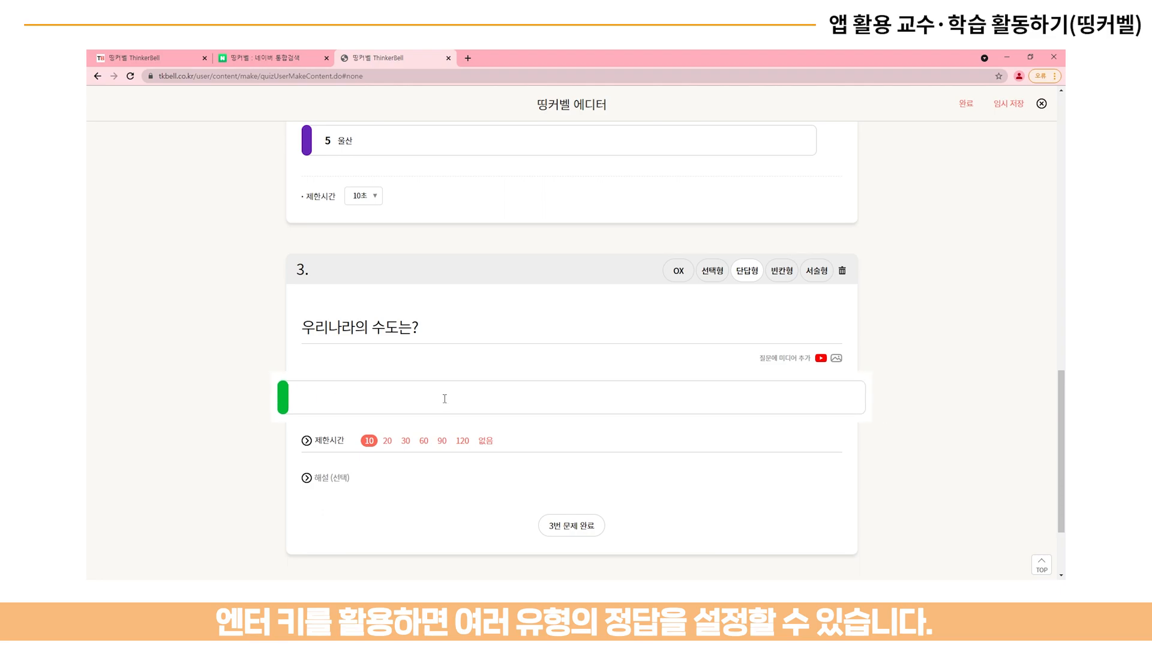
text(서울)
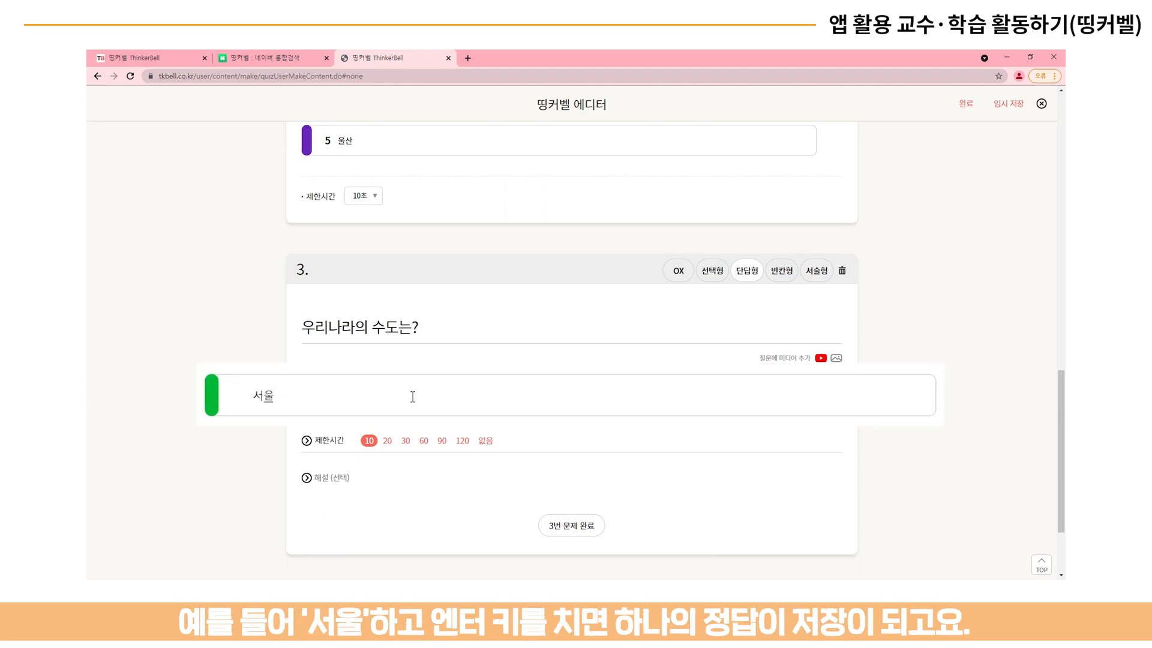
key(Return)
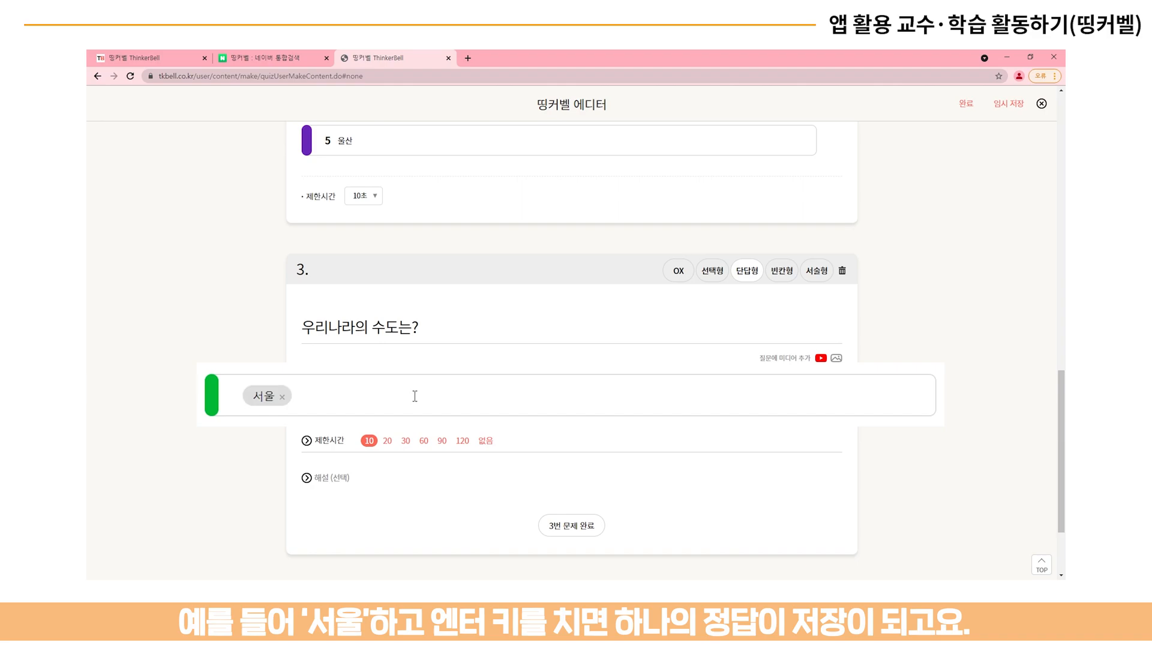
text(seoul)
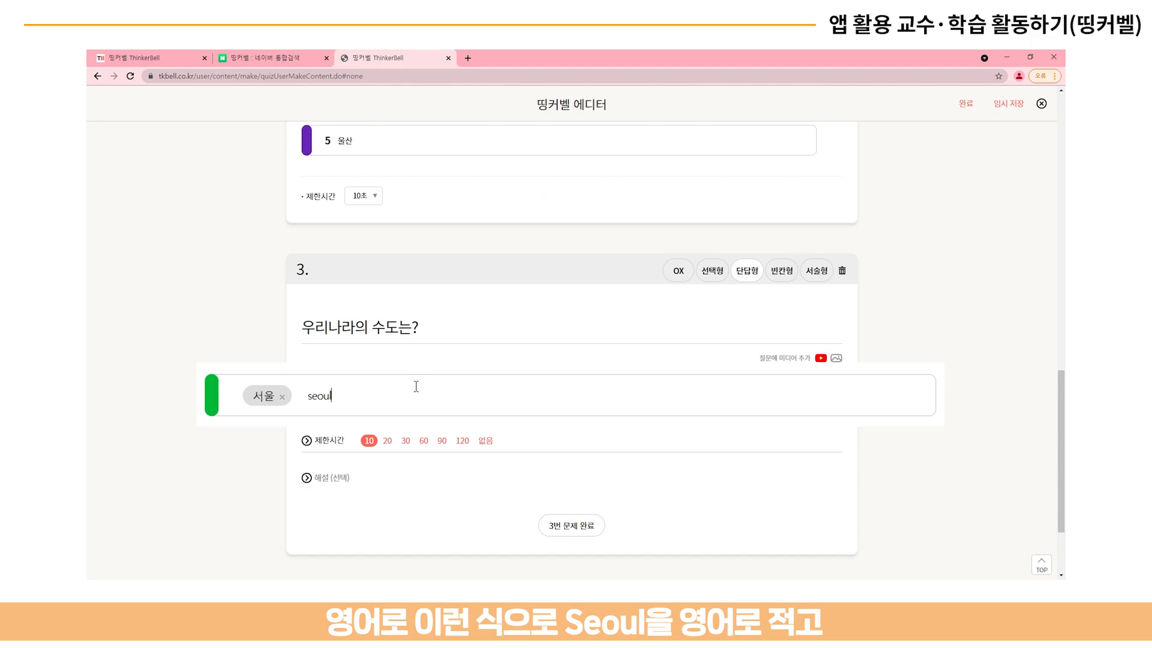
key(Return)
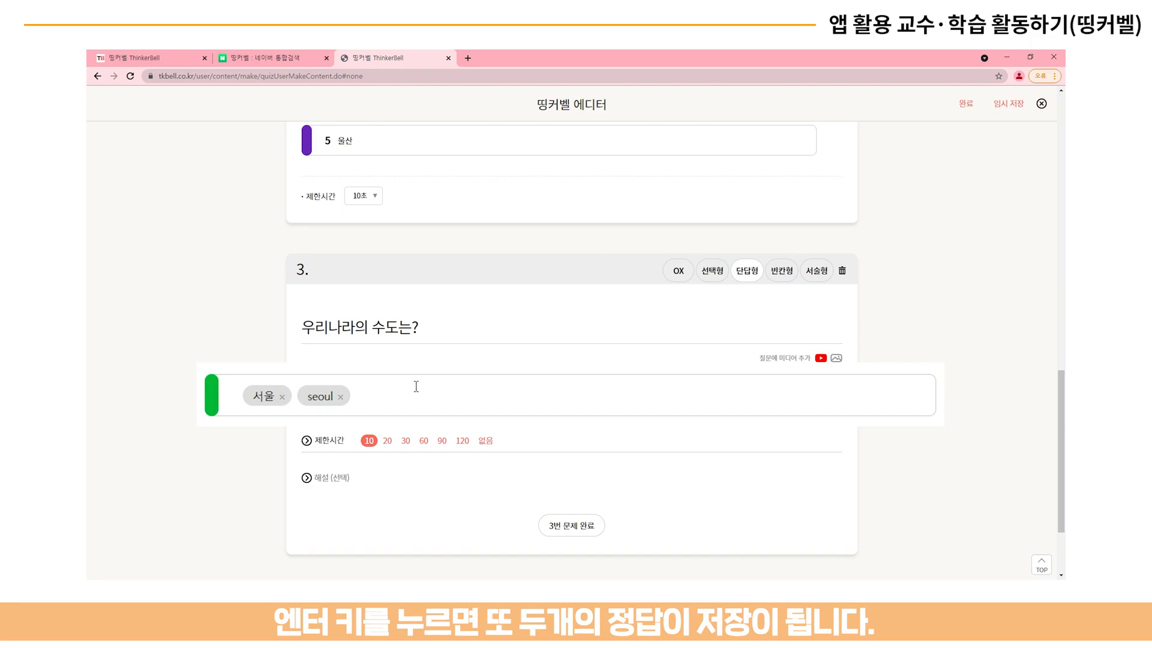
scroll(458, 392, up, 1)
scroll(454, 400, down, 1)
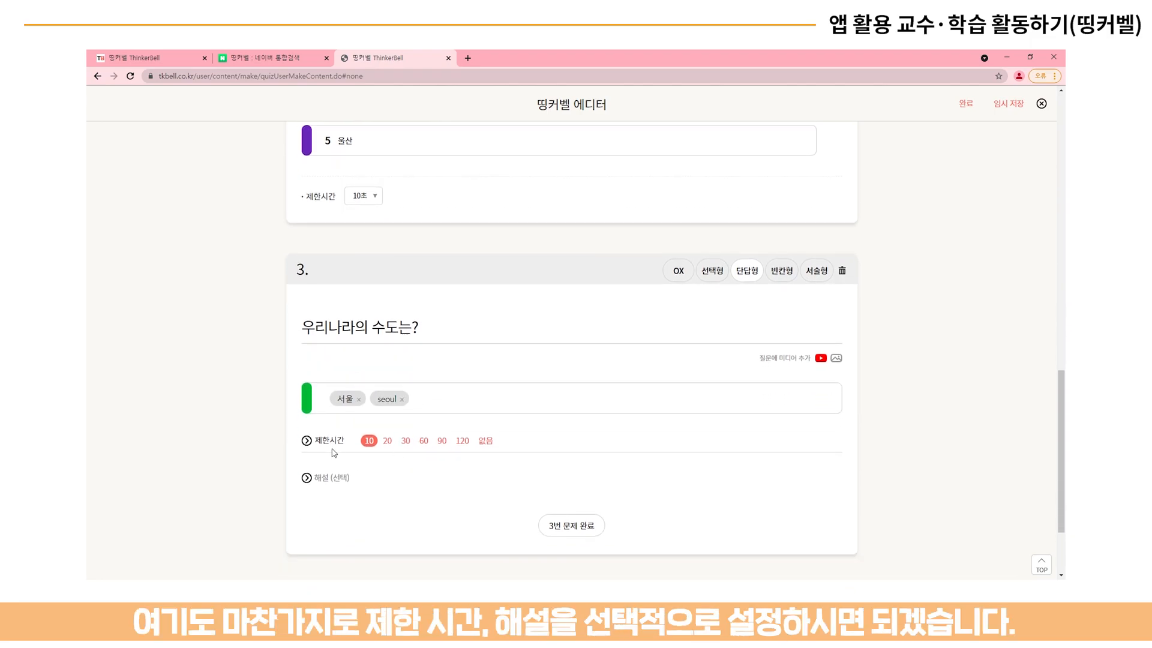
drag(314, 440, 332, 442)
click(347, 479)
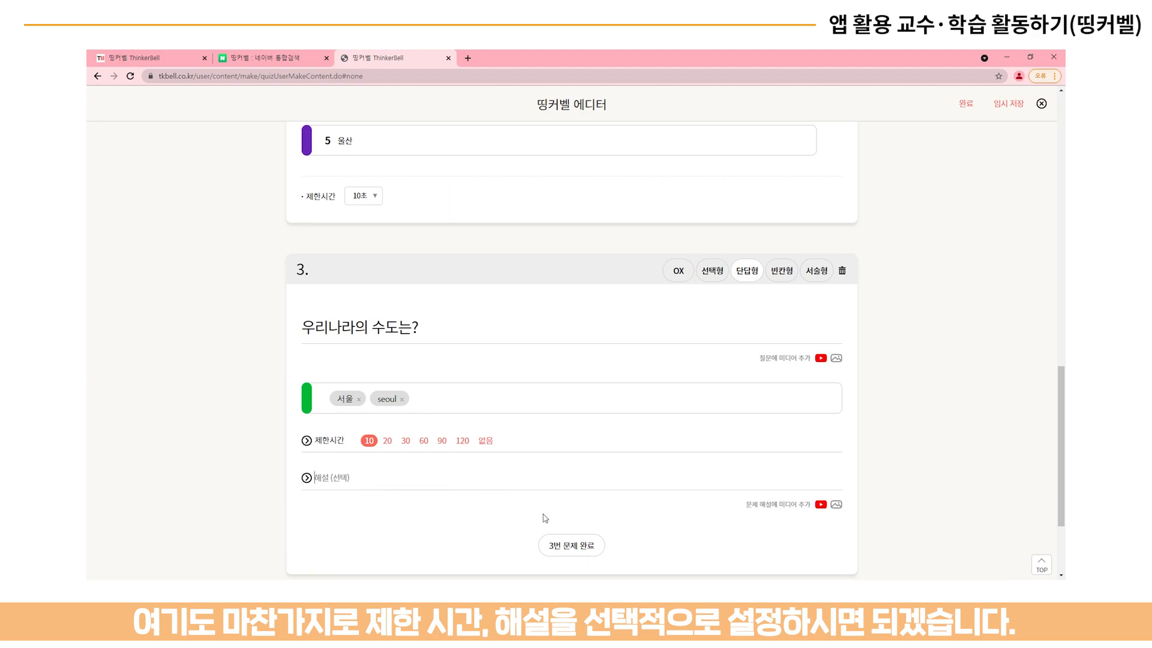
click(565, 545)
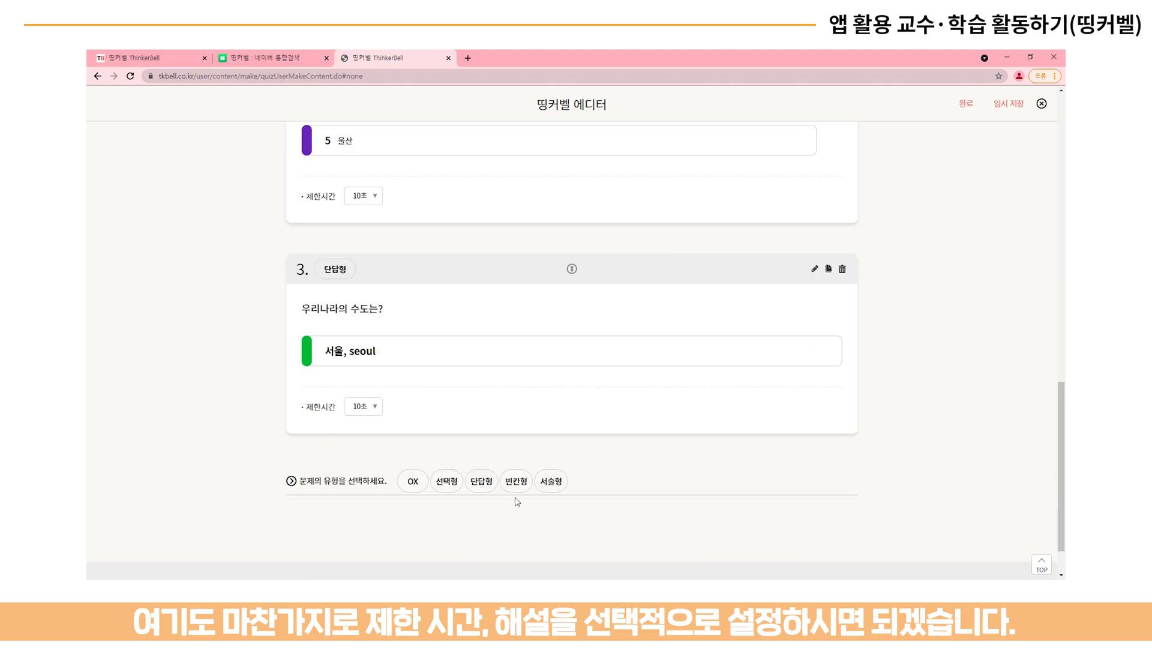
Step: Add a 빈칸형 question as question 4 with the text "우리나라의 수도는?"
click(590, 486)
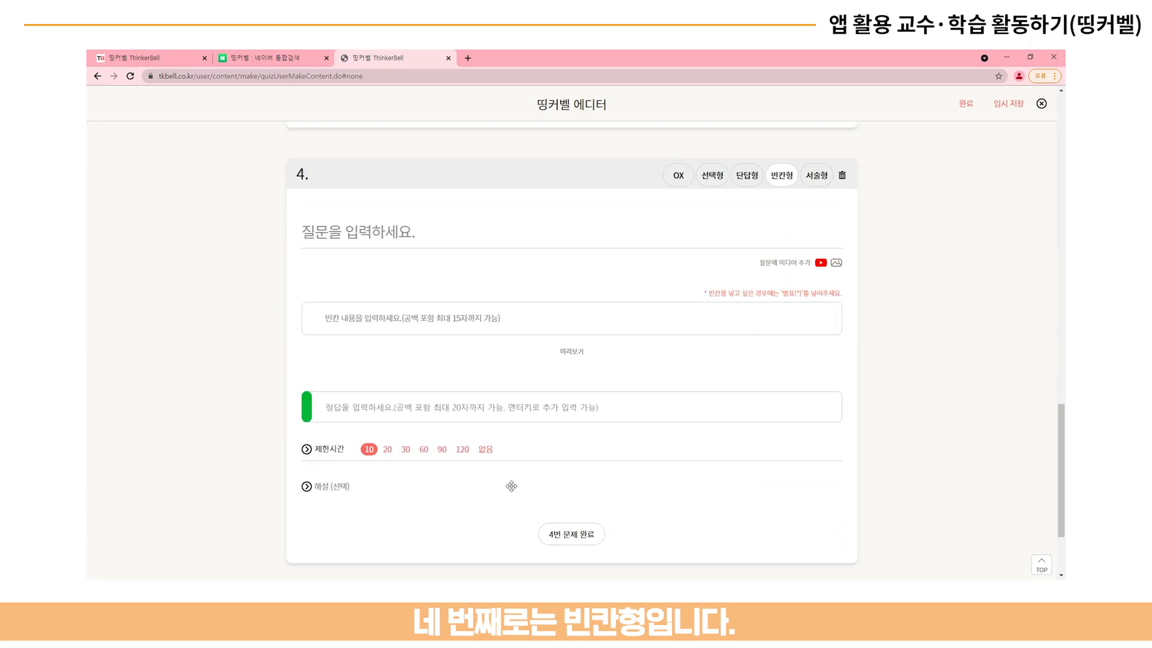
scroll(439, 355, up, 3)
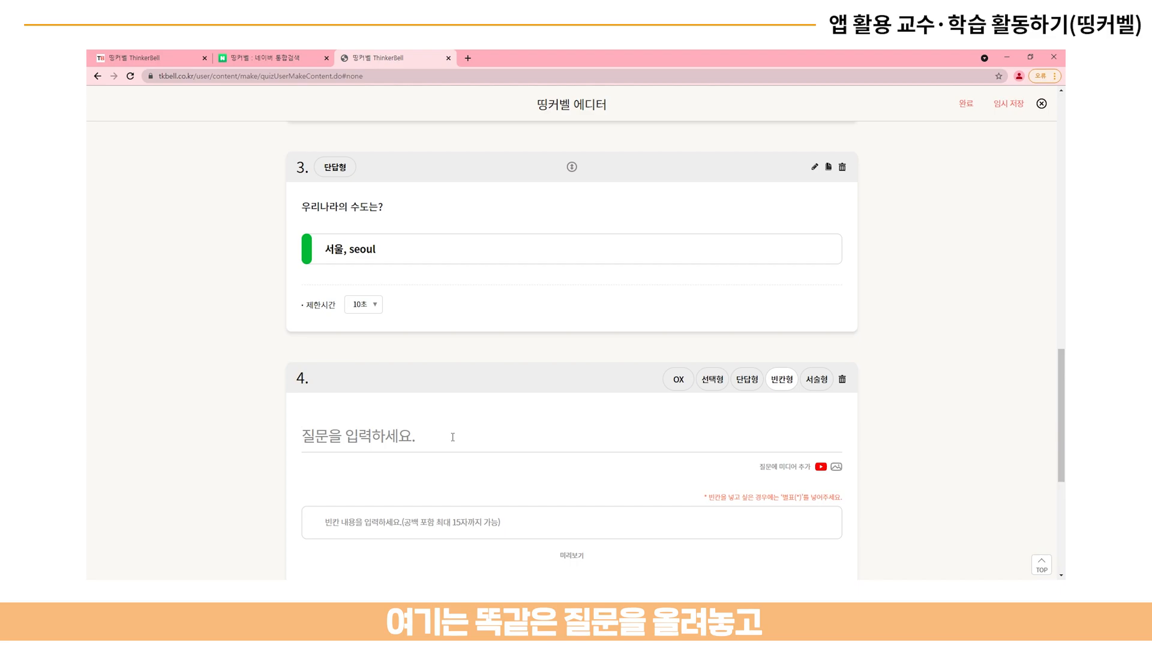
text(dnf)
key(BackSpace)
key(BackSpace)
key(BackSpace)
text(우리나라의 수도는?)
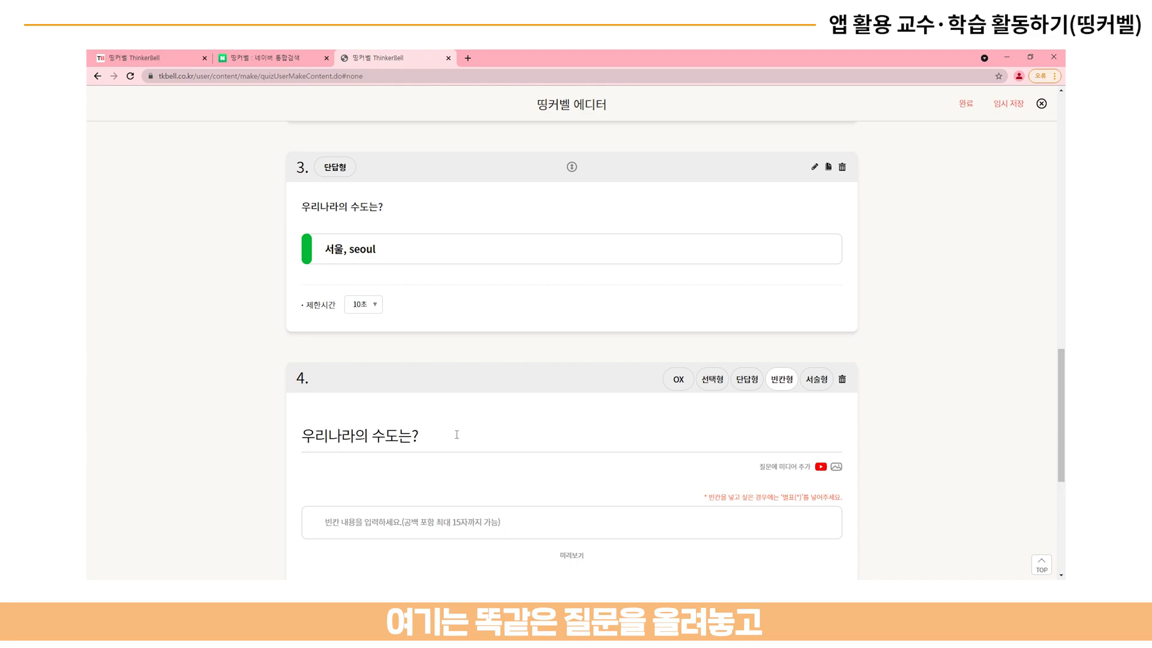
Step: Set the blank content of question 4 to "*울" so that the first syllable is a blank
scroll(456, 437, down, 2)
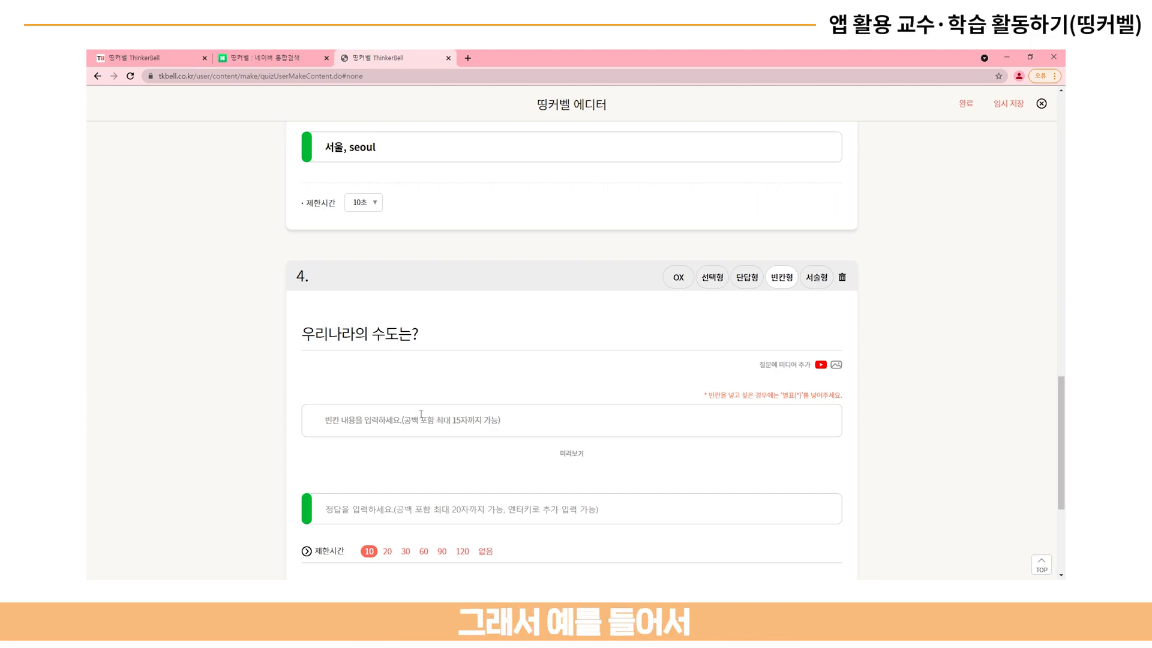
drag(725, 388, 881, 384)
click(873, 387)
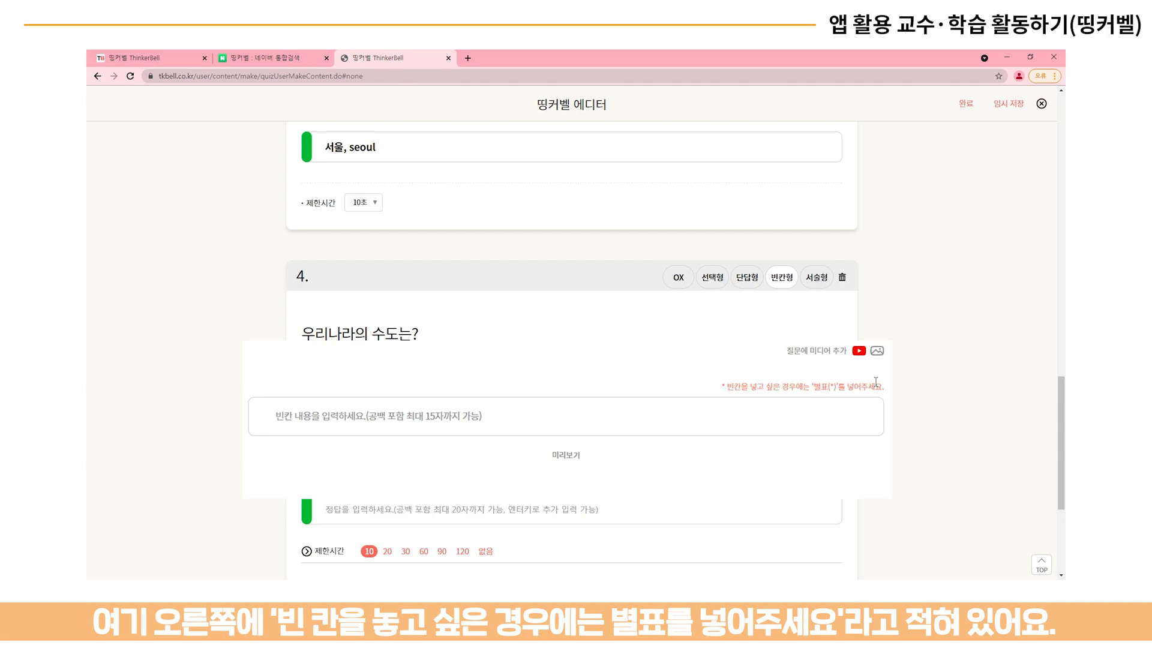
click(712, 419)
text(*)
text(울)
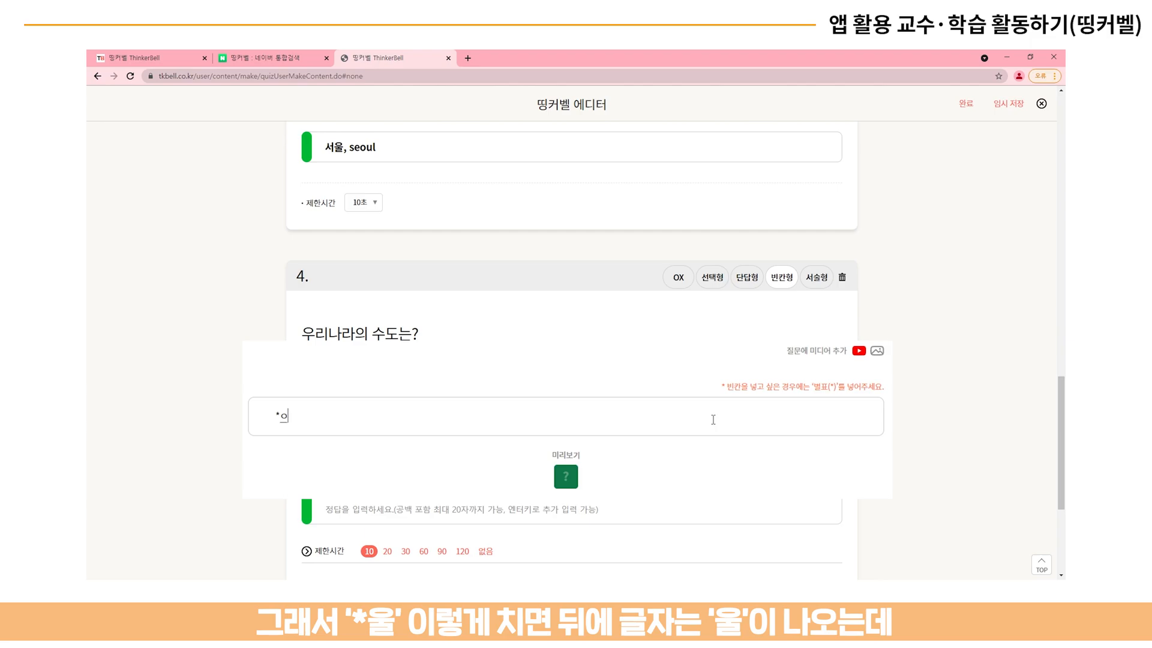
click(691, 461)
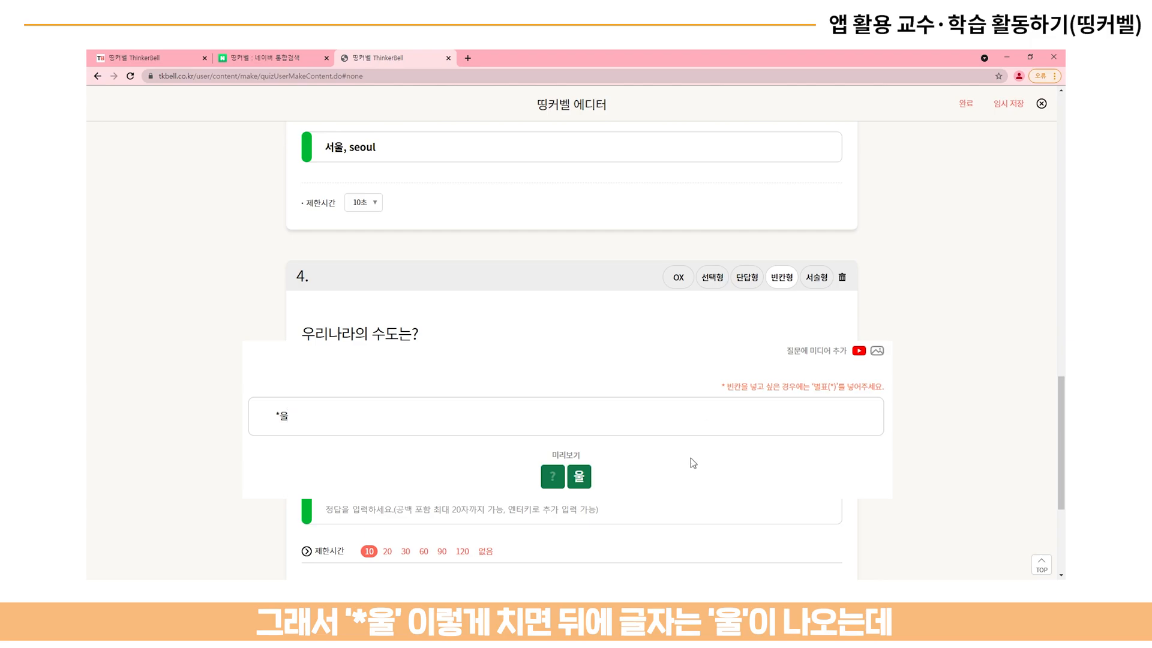
drag(584, 479, 575, 479)
click(578, 480)
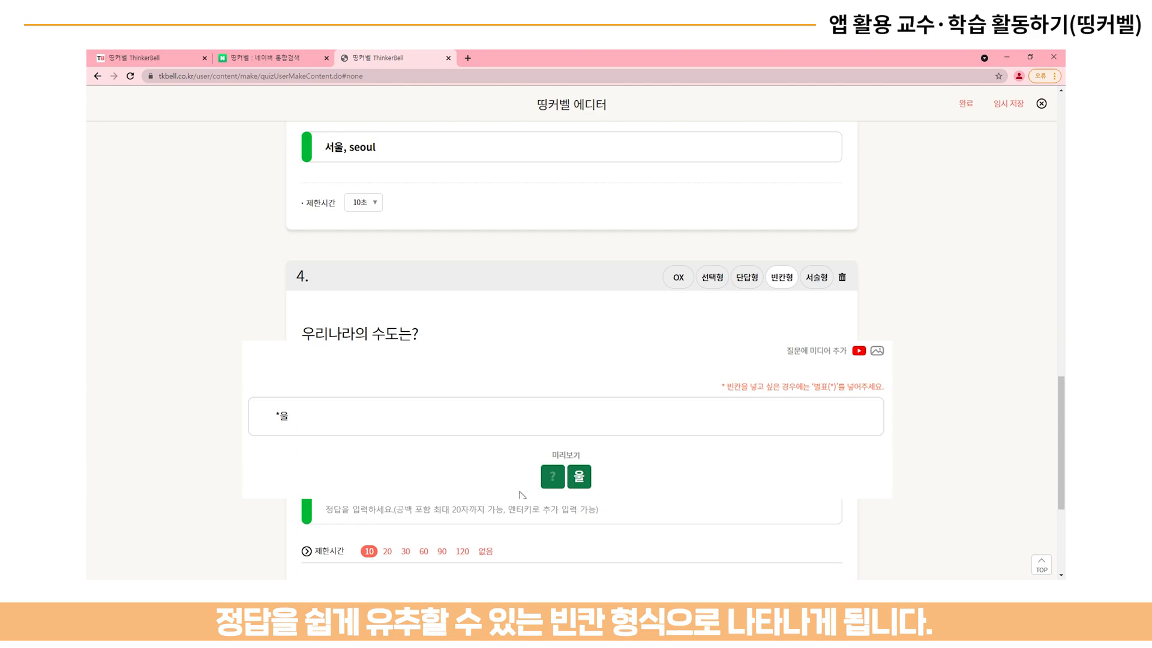
Step: Enter "서울" as the answer to question 4 and complete the question
scroll(479, 485, down, 2)
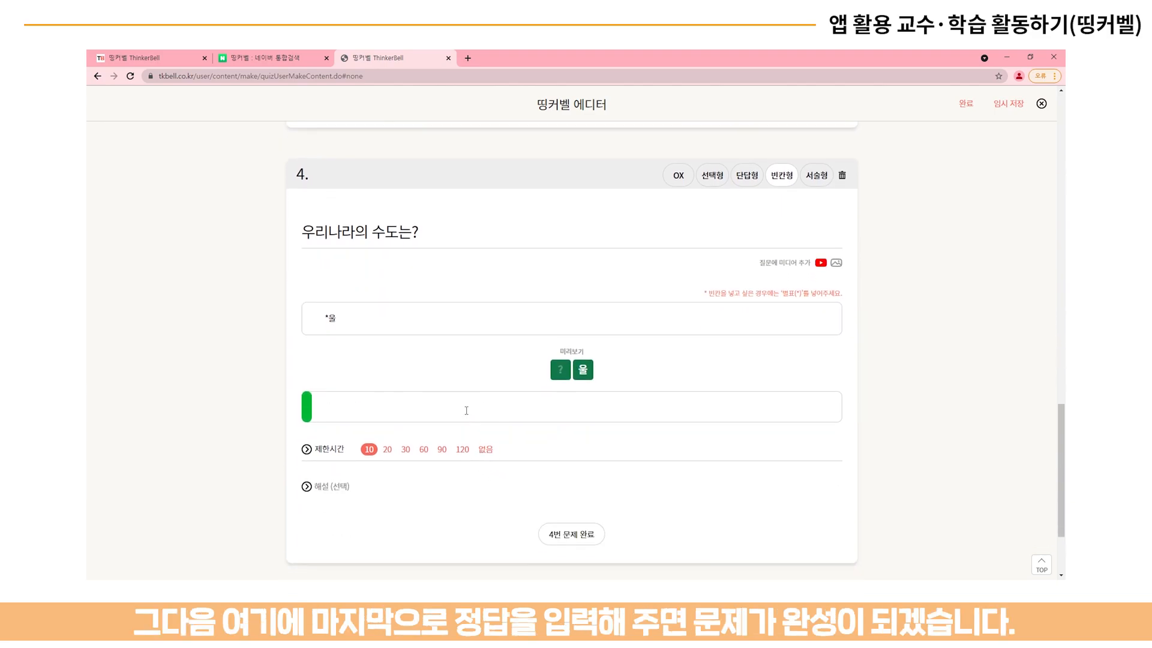
text(서우)
scroll(468, 425, down, 2)
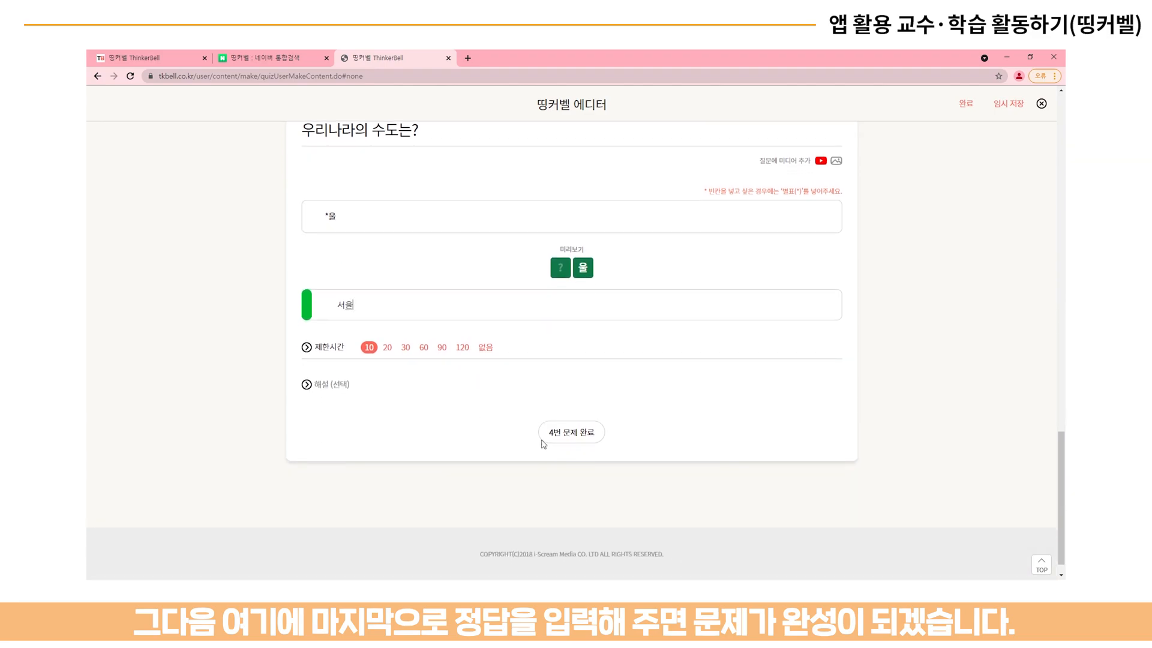
click(551, 433)
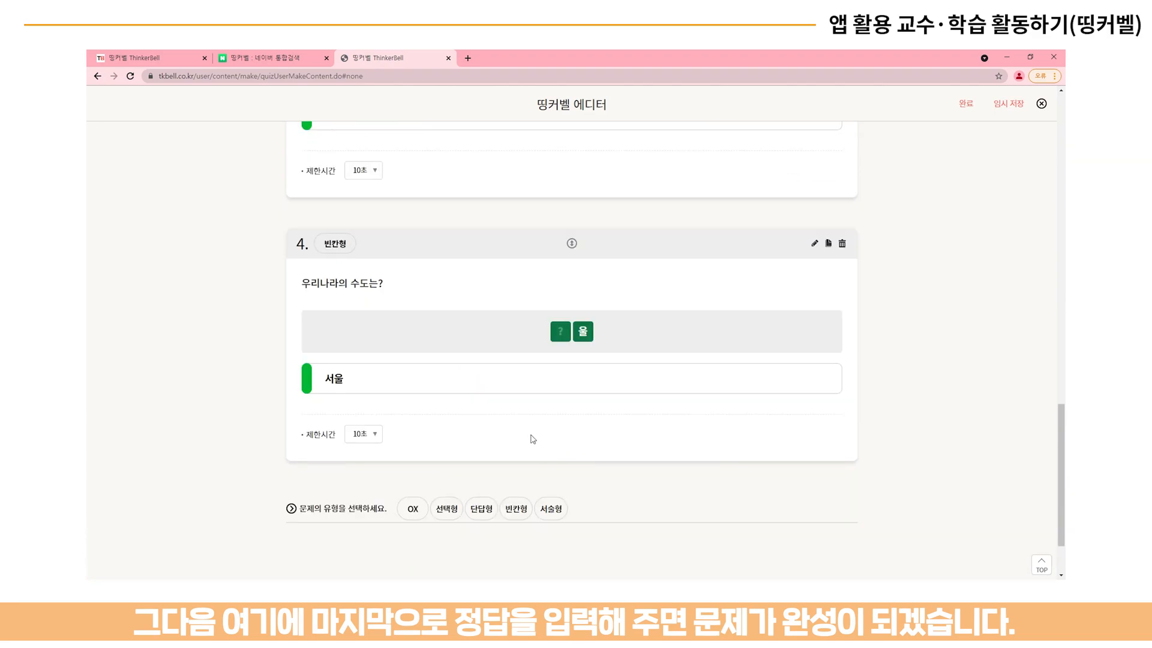
Step: Finish and save the quiz, and open it for group play in WiFi-on mode
scroll(617, 385, up, 1)
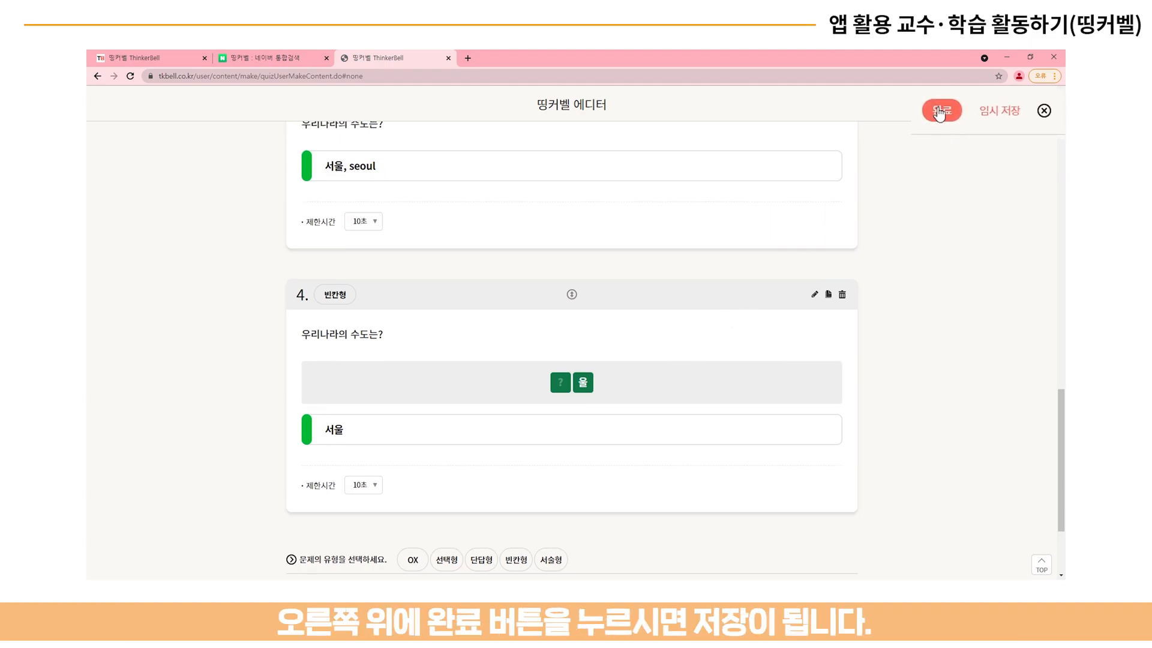
click(940, 114)
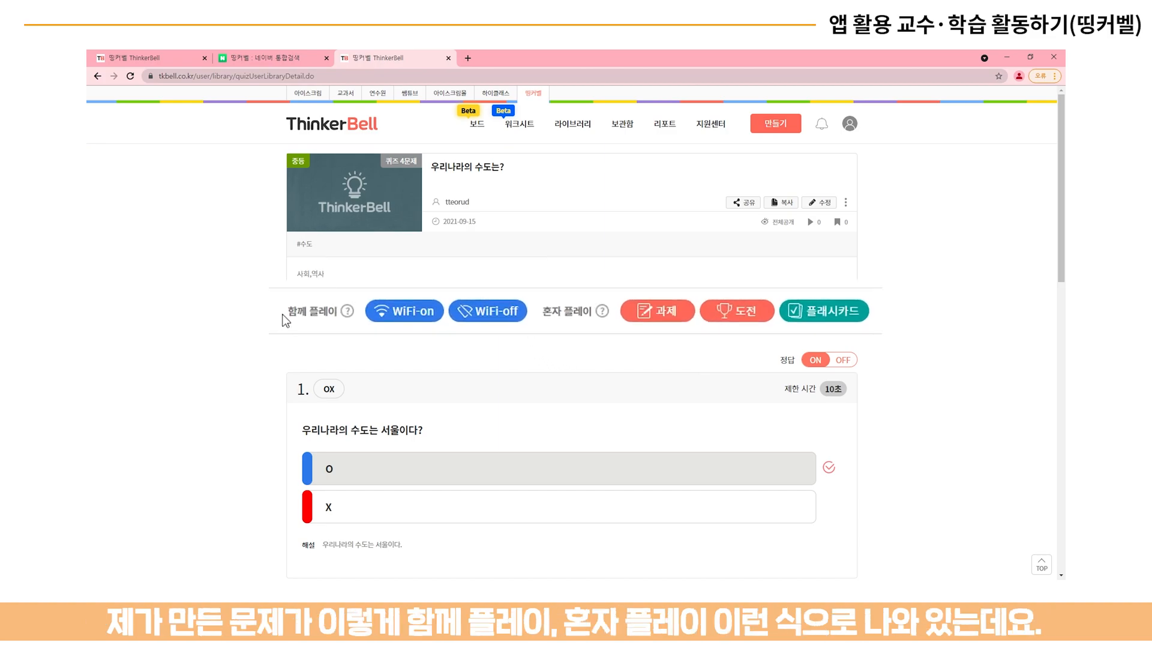
drag(283, 318, 591, 310)
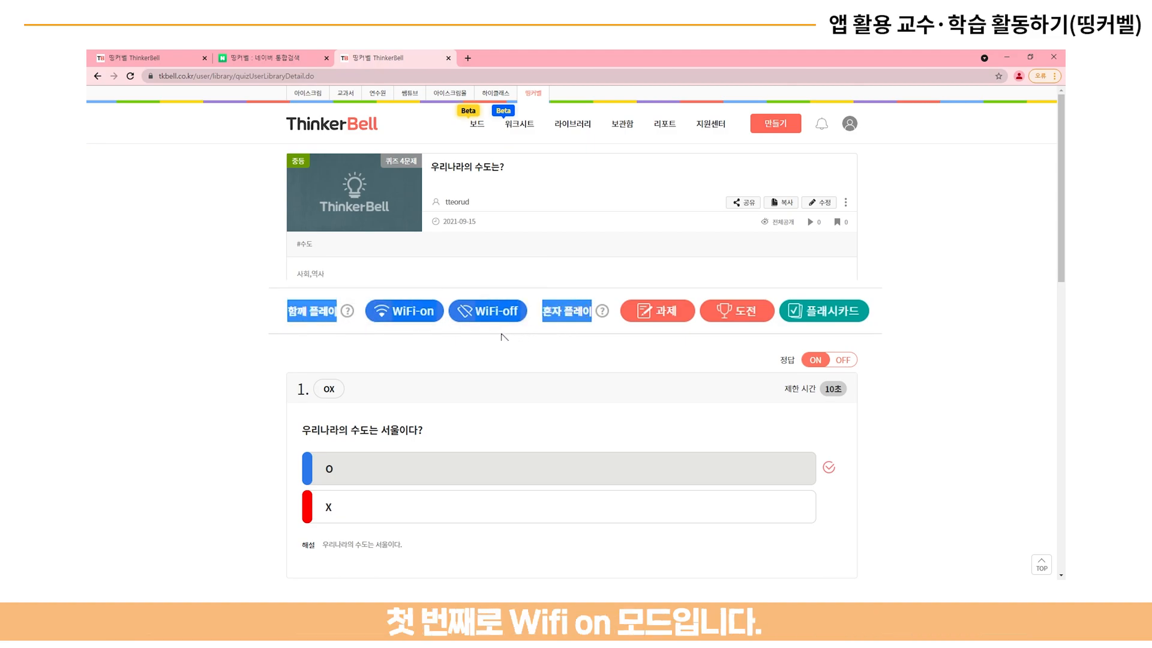
click(543, 356)
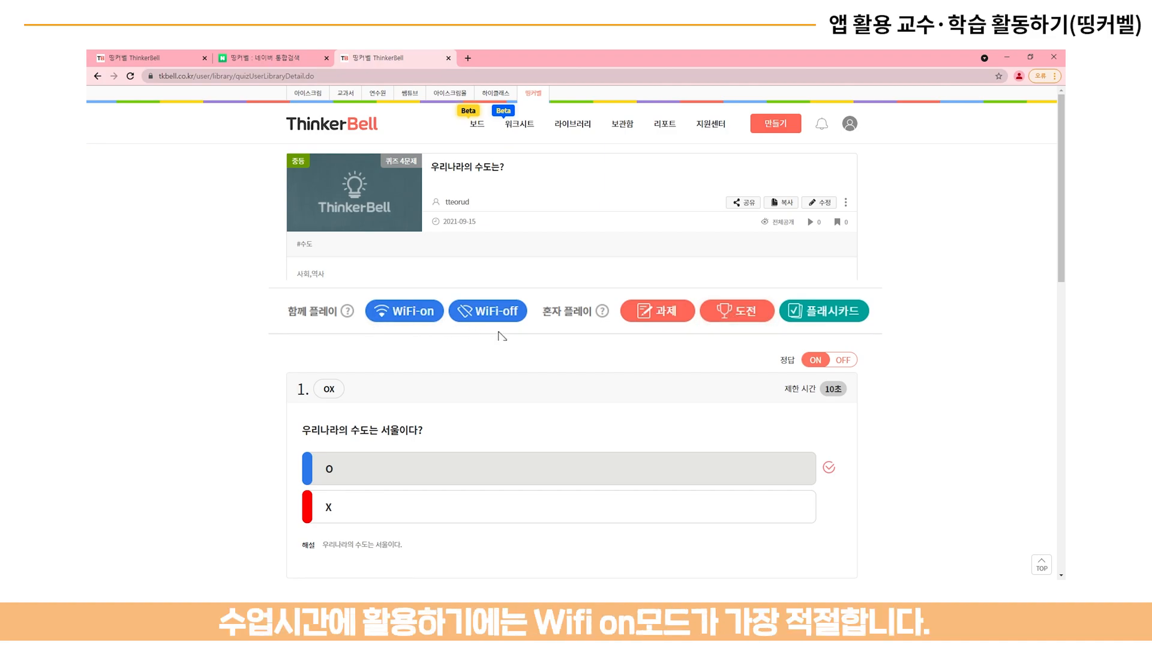
click(396, 321)
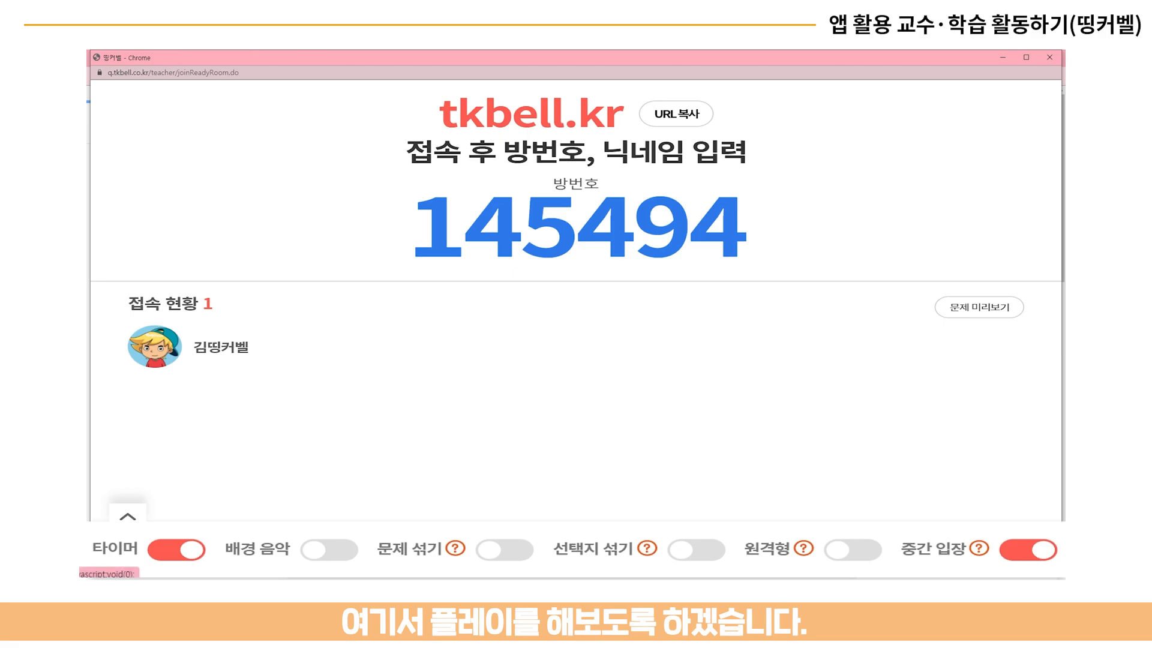
Step: Start the quiz and continue from the question text of OX question 1 to its timed answering screen
click(936, 545)
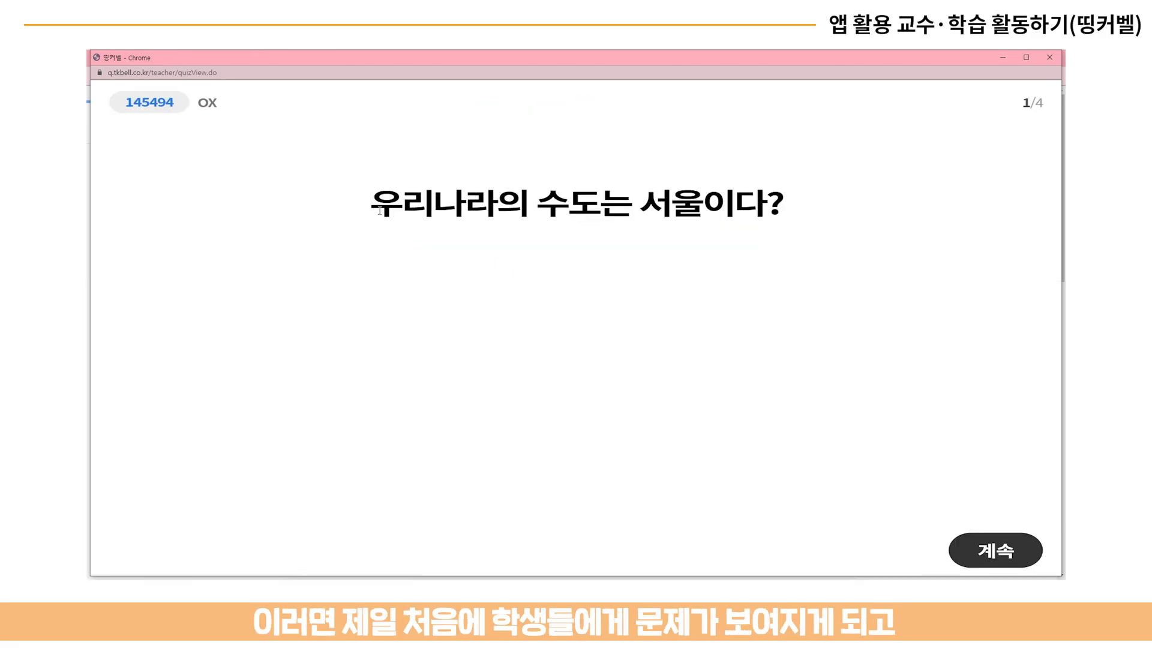
drag(379, 209, 786, 204)
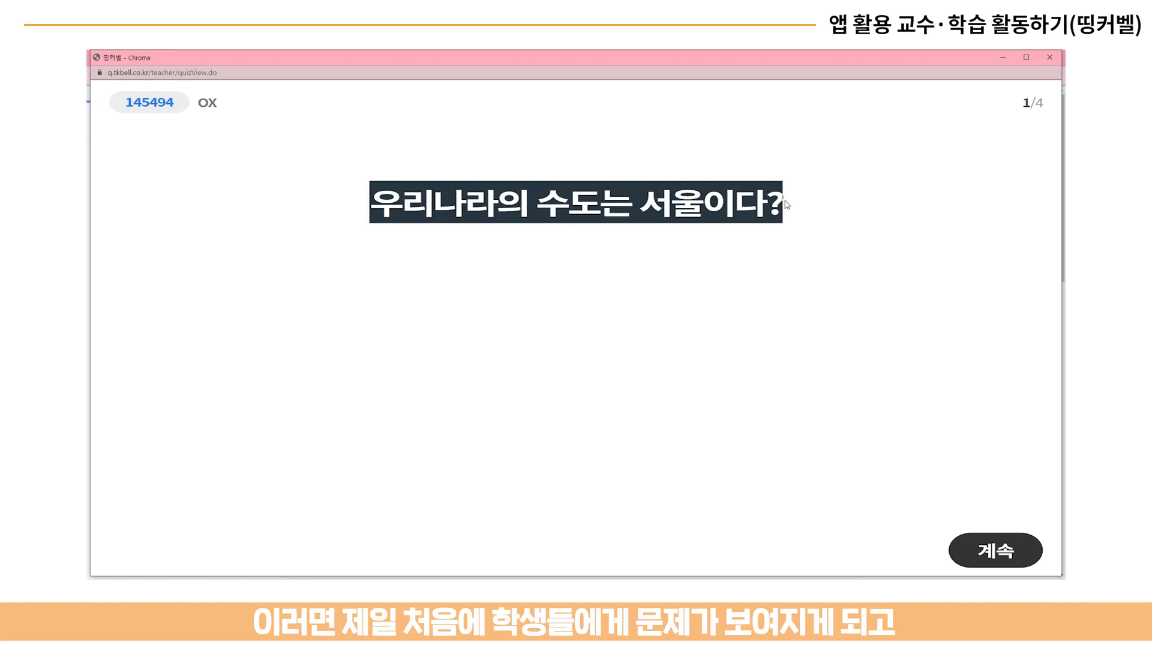
click(785, 208)
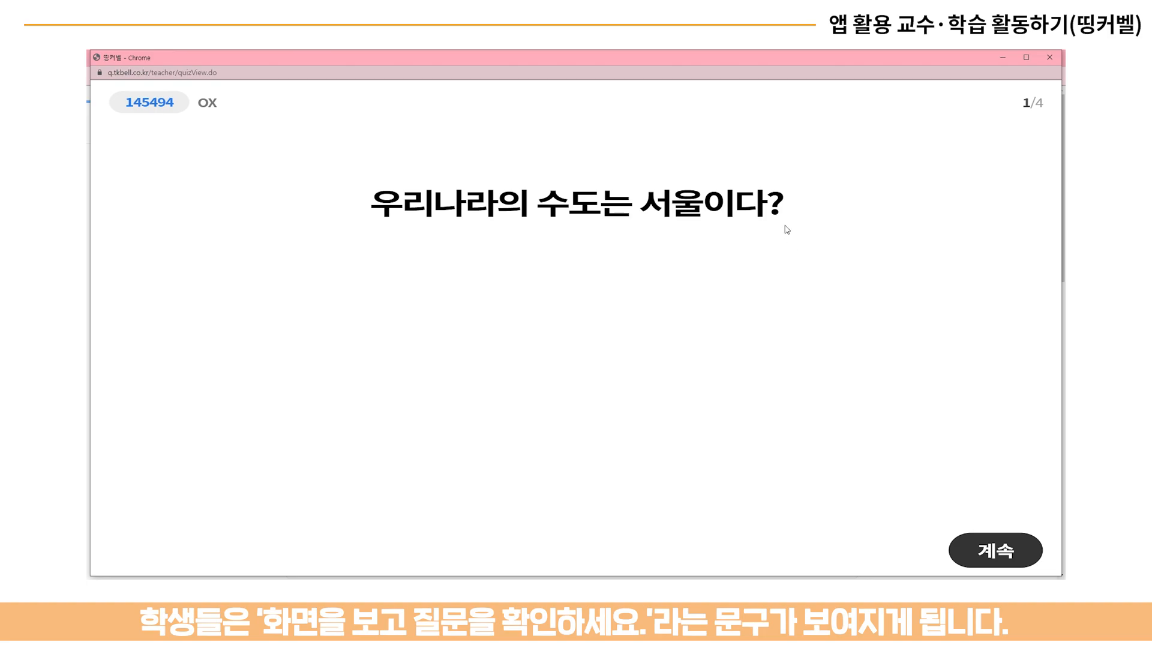
drag(780, 208, 475, 233)
click(470, 232)
click(985, 556)
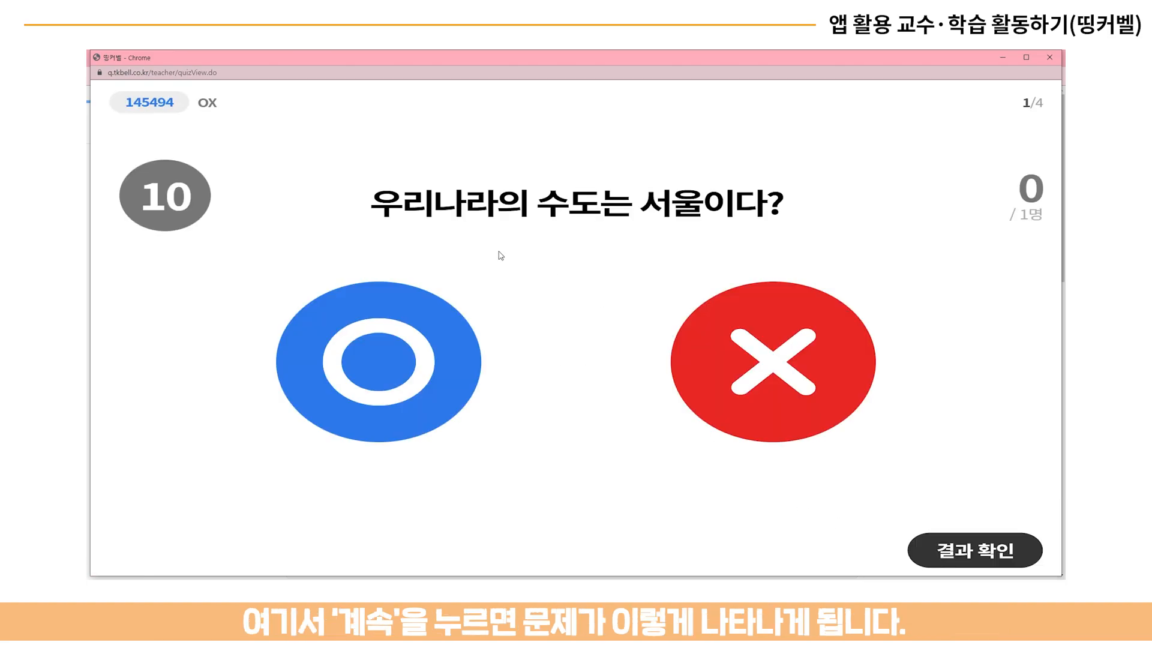
Step: Show the result of OX question 1 after the participant's answer has been submitted
drag(424, 211, 579, 207)
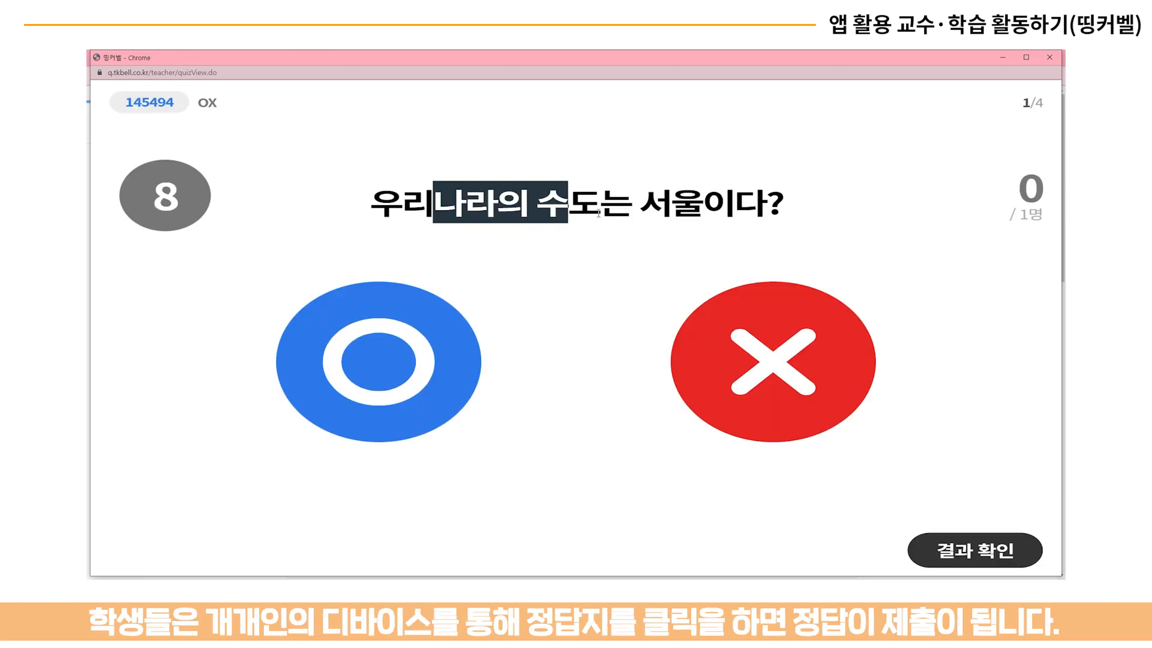
click(600, 213)
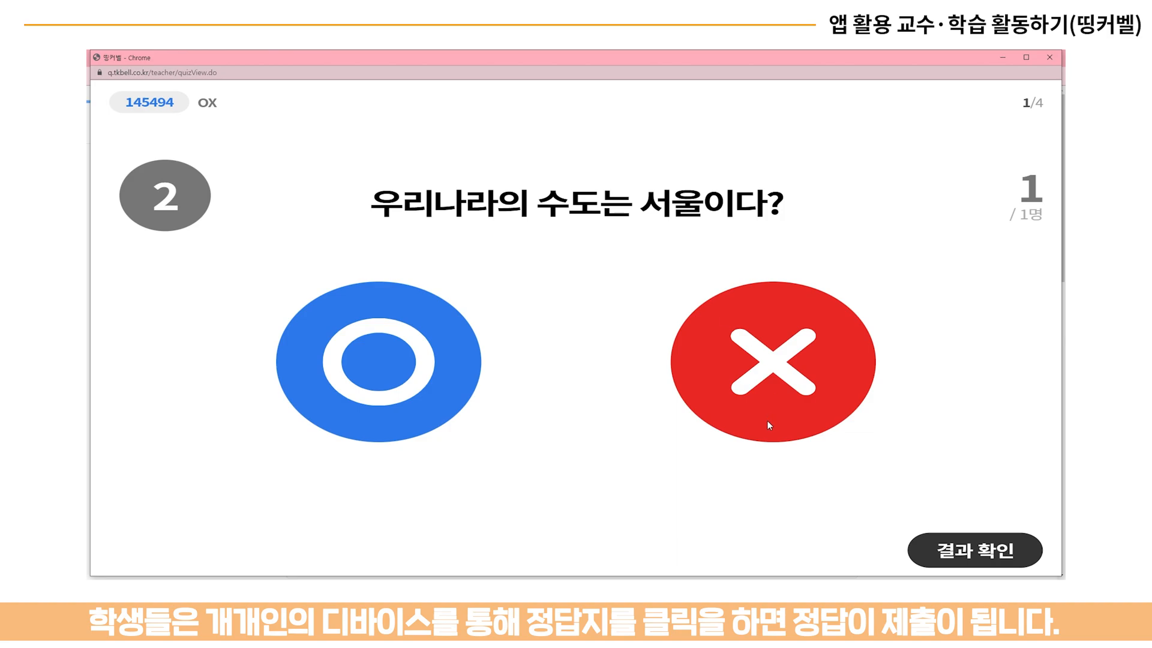
click(946, 547)
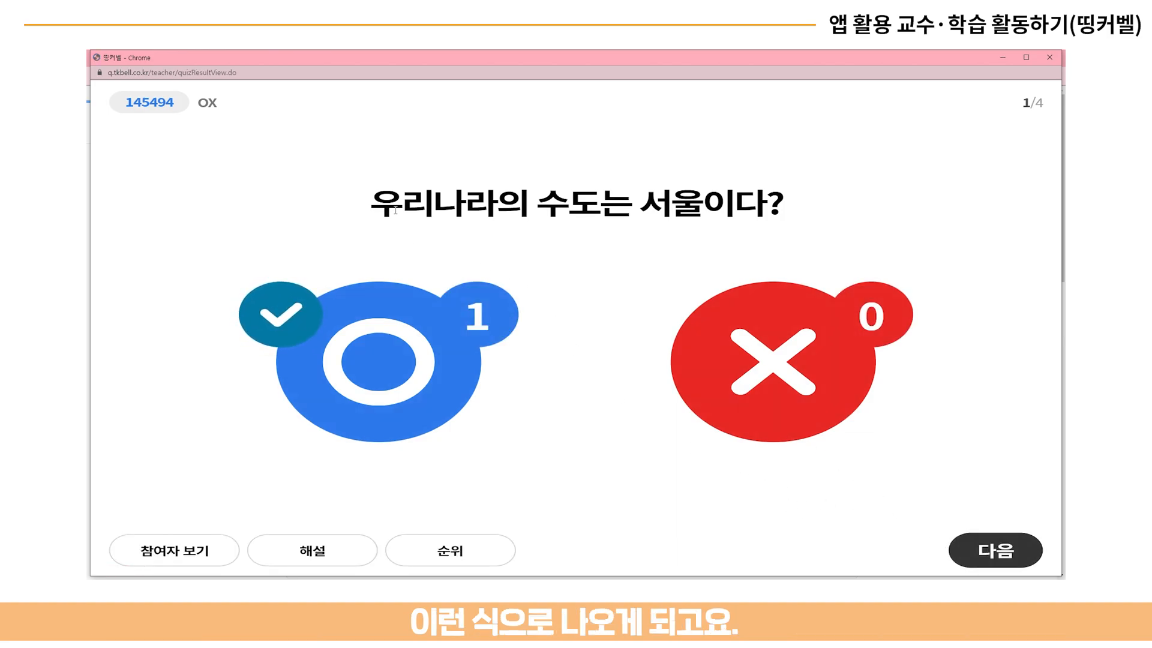
drag(398, 210, 670, 210)
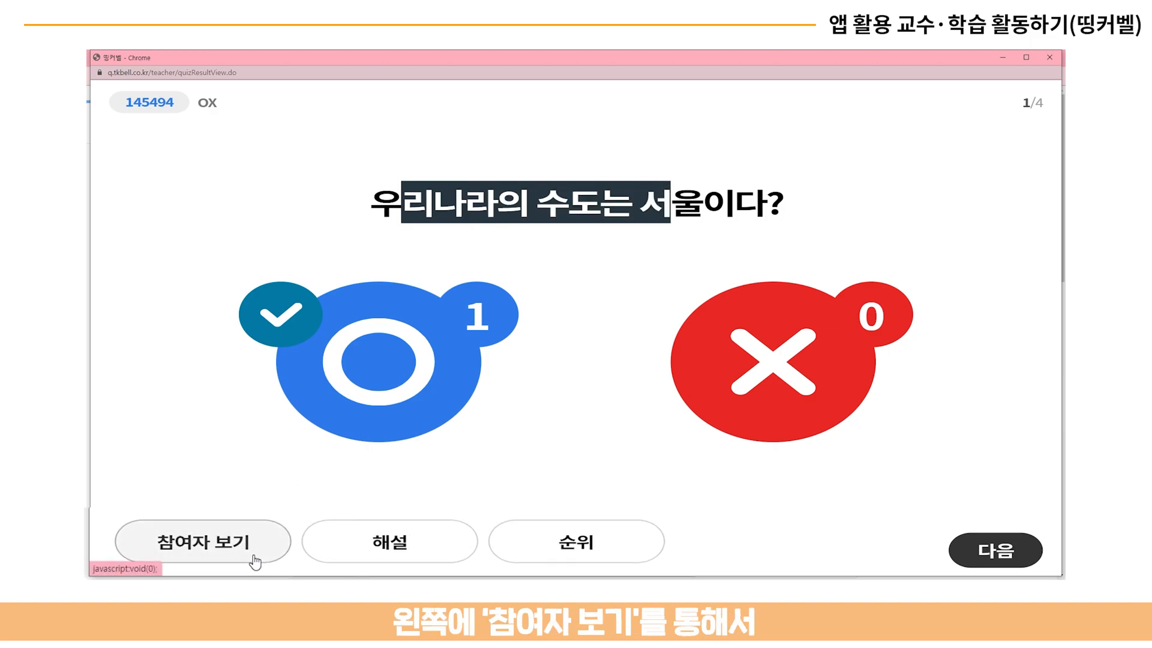
Step: Check which participants chose O and which chose X in question 1, and close the participant view
click(255, 561)
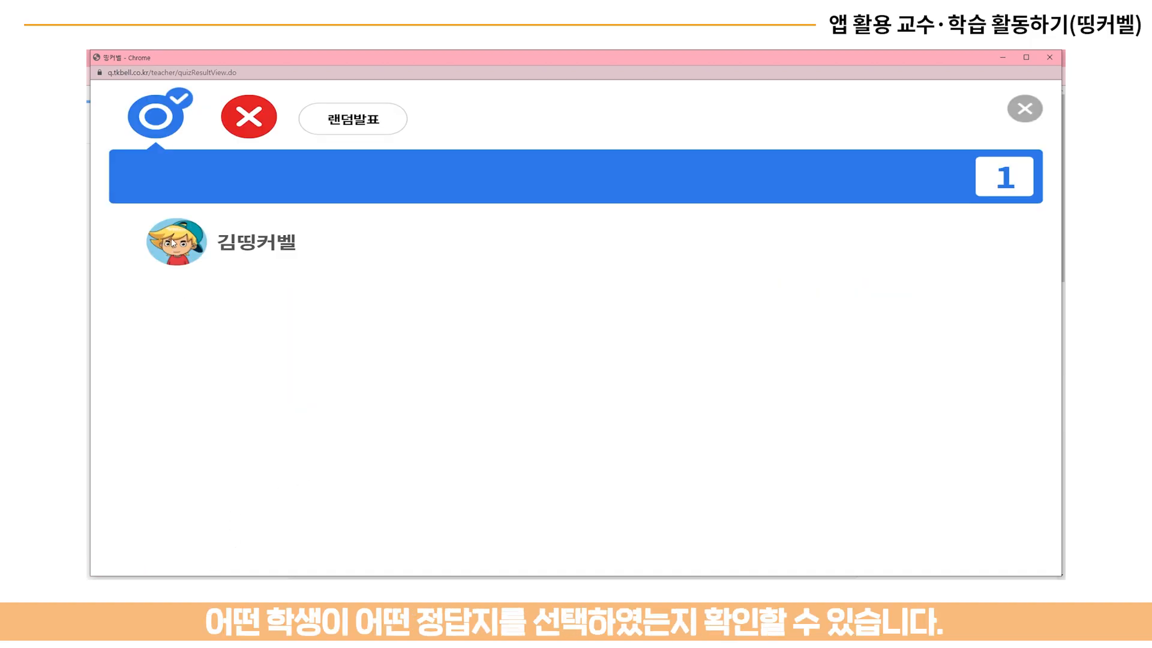
click(246, 127)
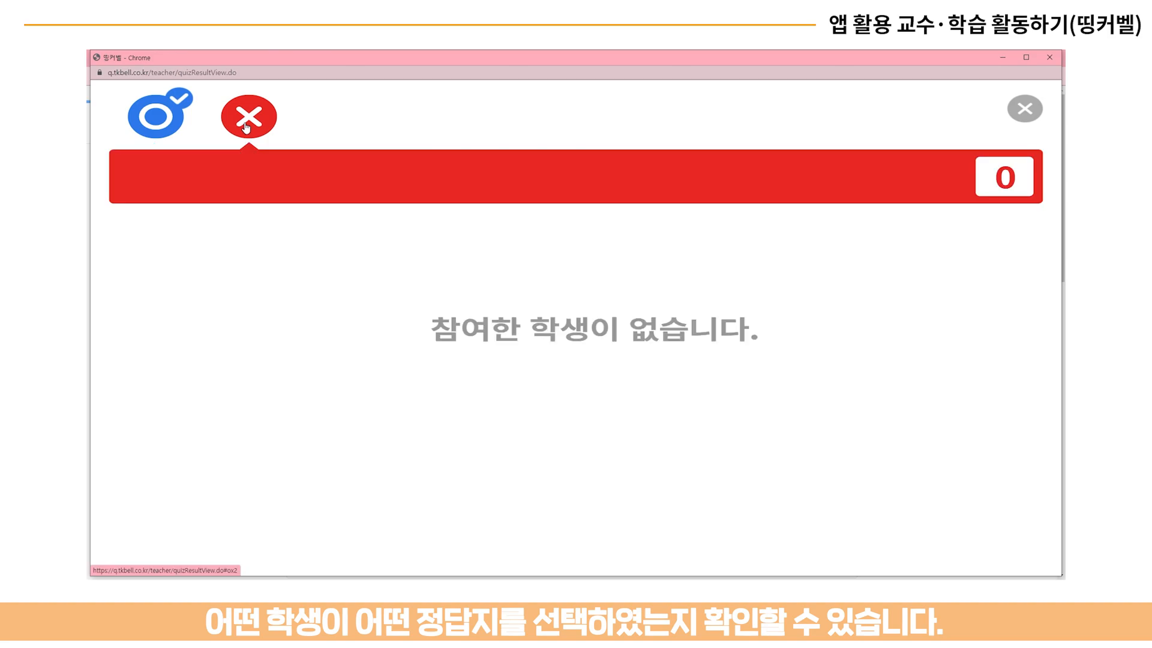
click(171, 128)
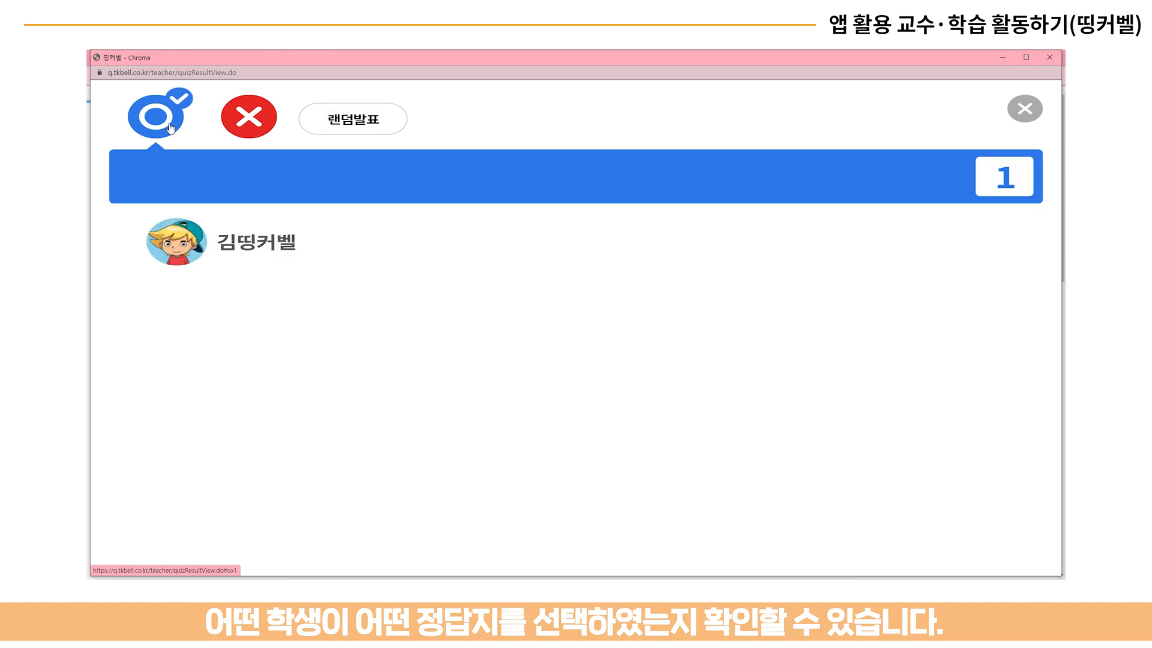
click(1023, 108)
Step: Read the explanation (해설) for question 1 and close it
click(300, 547)
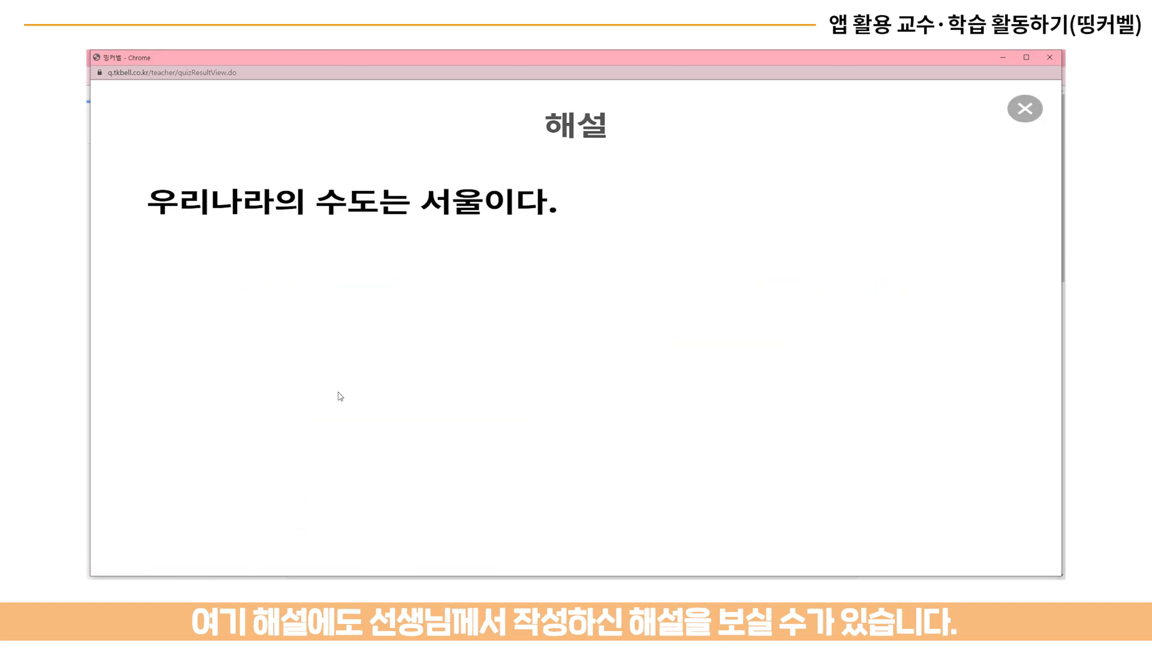
drag(553, 202, 146, 202)
click(880, 117)
click(1025, 108)
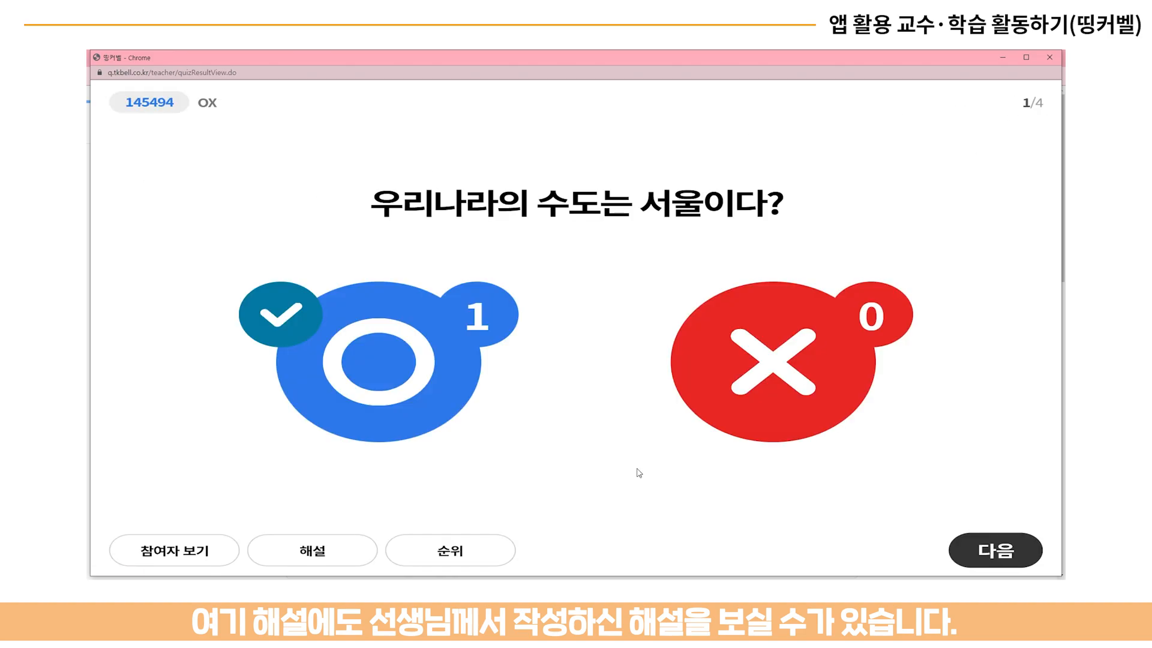
Step: Look at the participant ranking (순위) after question 1 and close it
click(471, 563)
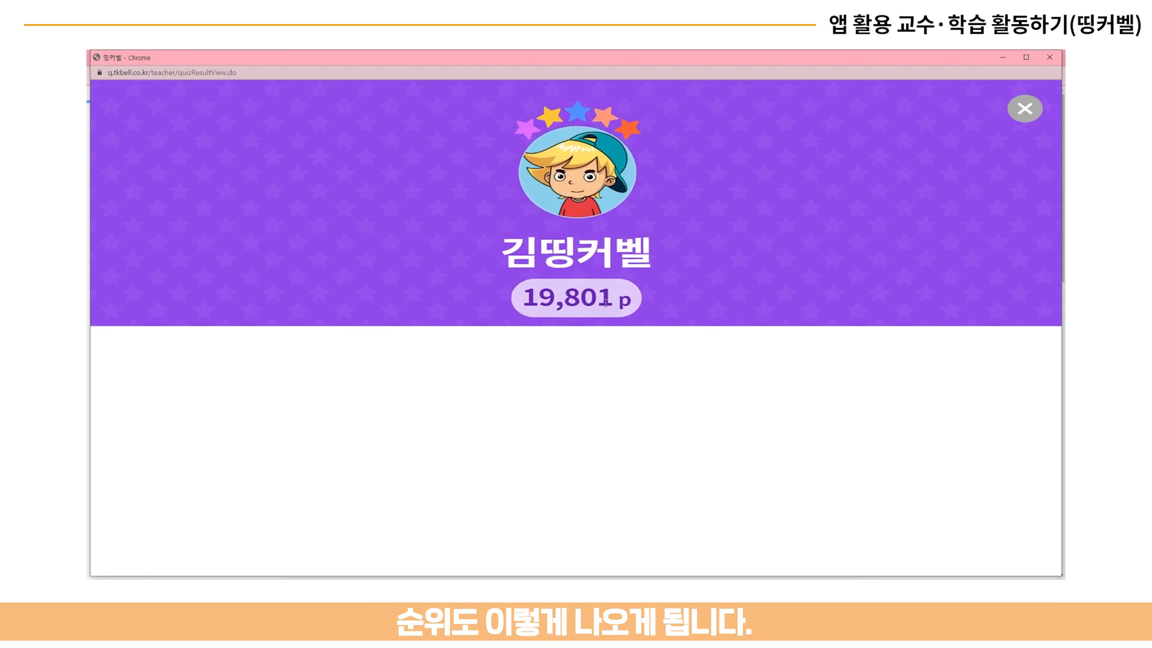
drag(627, 300, 527, 300)
click(970, 118)
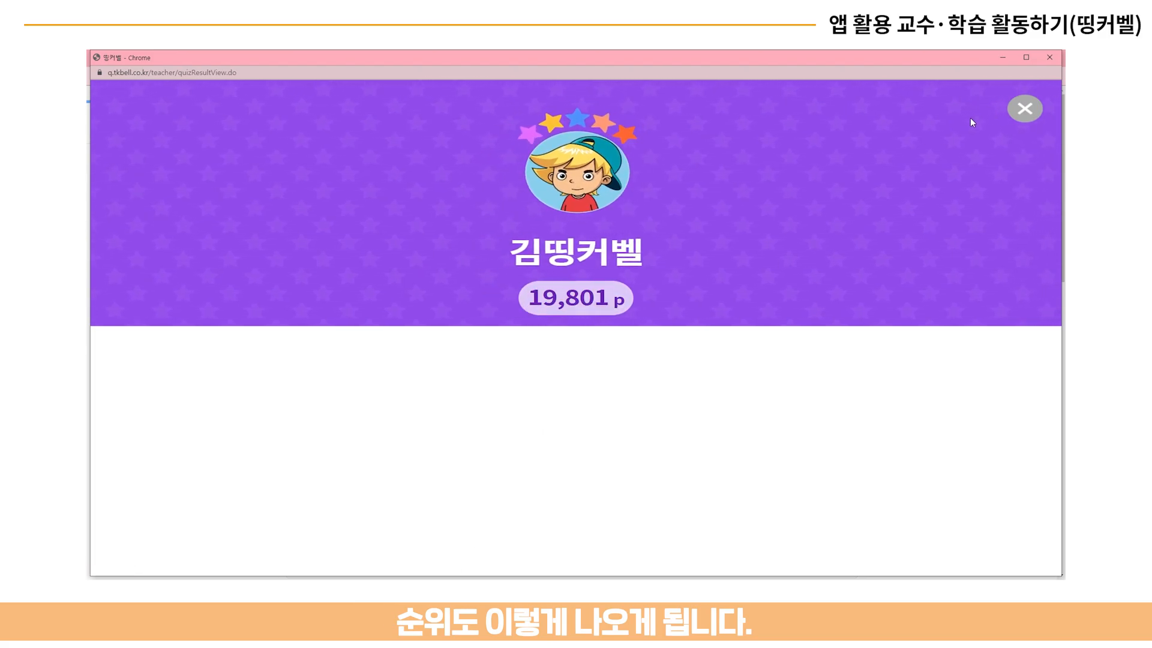
click(1025, 109)
Step: Run the 선택형 question 2 through its timed answering and result, and go on to question 3
click(1022, 550)
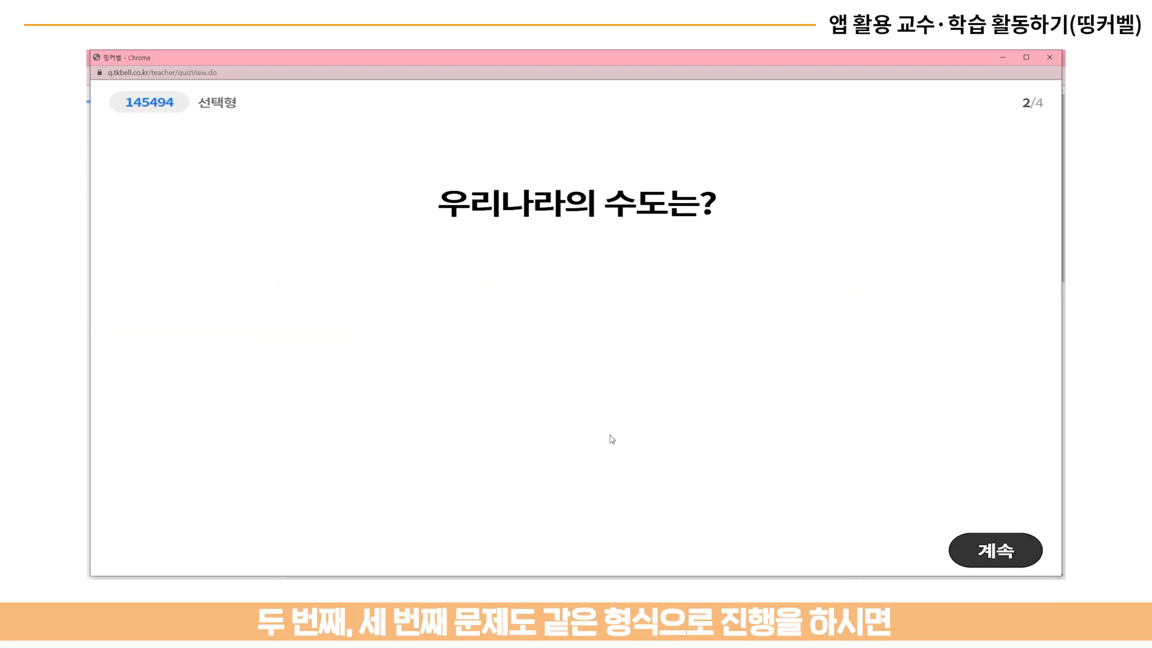
click(1027, 550)
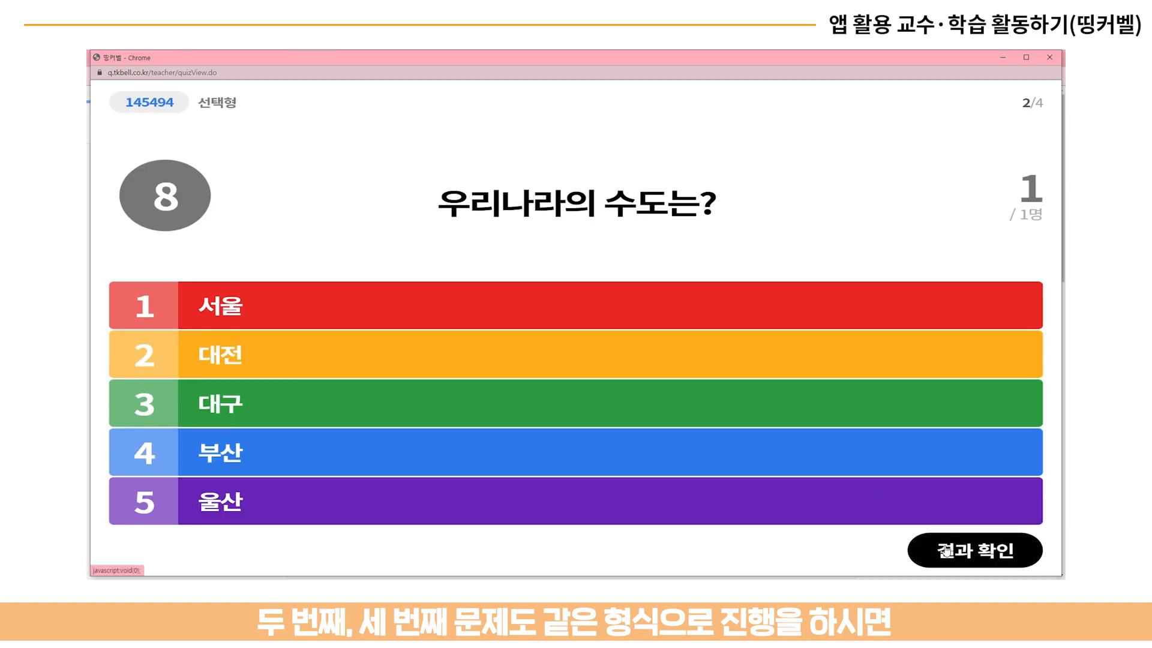
click(943, 550)
click(951, 551)
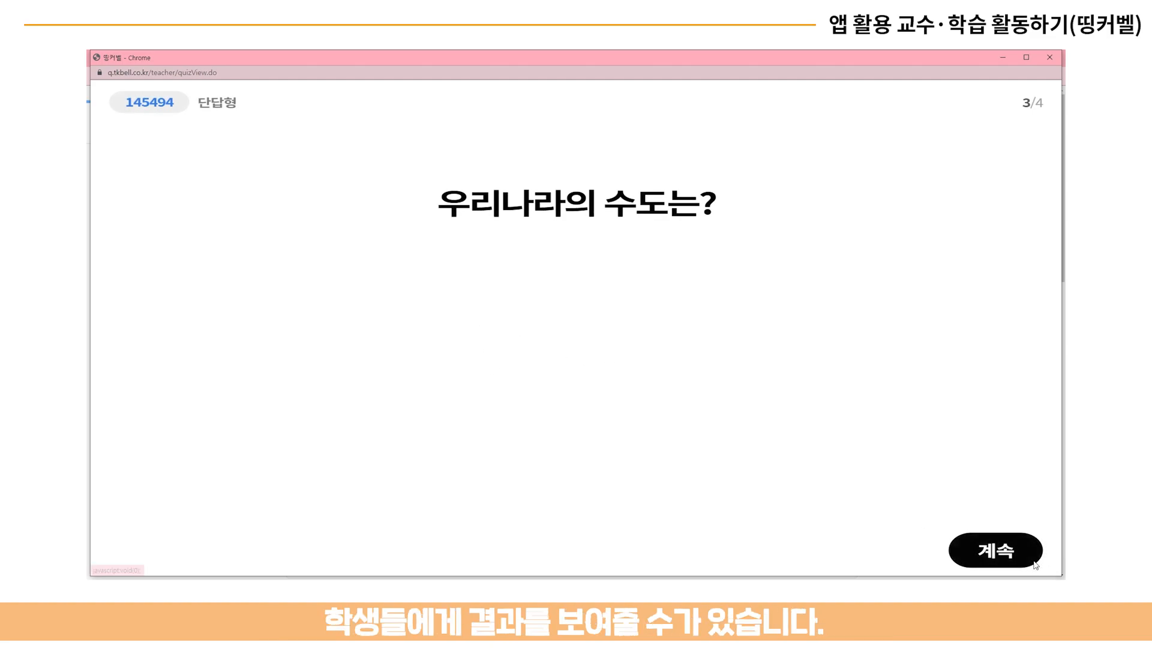
Step: Run the 단답형 question 3 through its timed answering and result, and go on to question 4
click(996, 550)
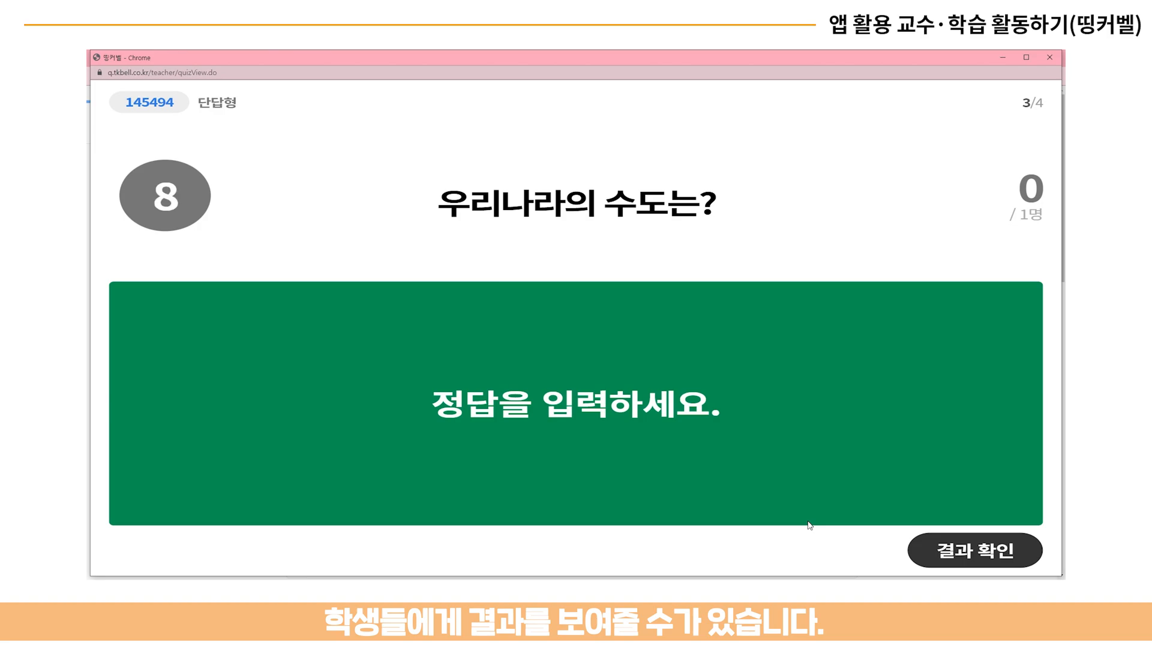
click(960, 550)
click(971, 555)
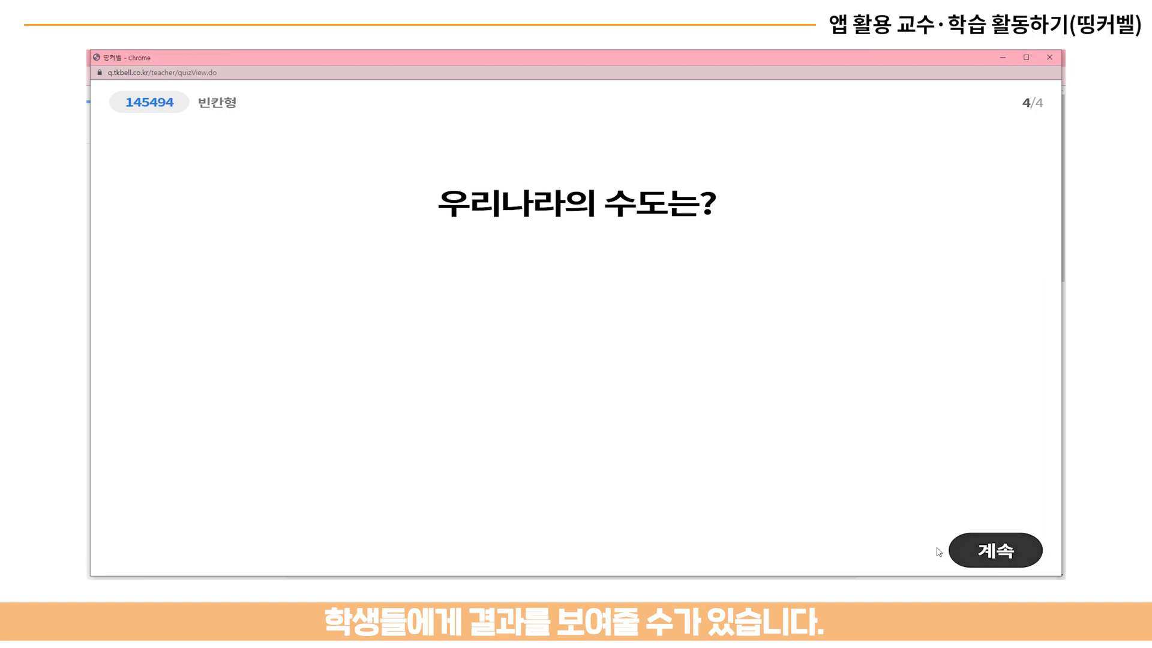
Step: Run the 빈칸형 question 4, show its result and open the overall results (종합결과) of the quiz
click(958, 549)
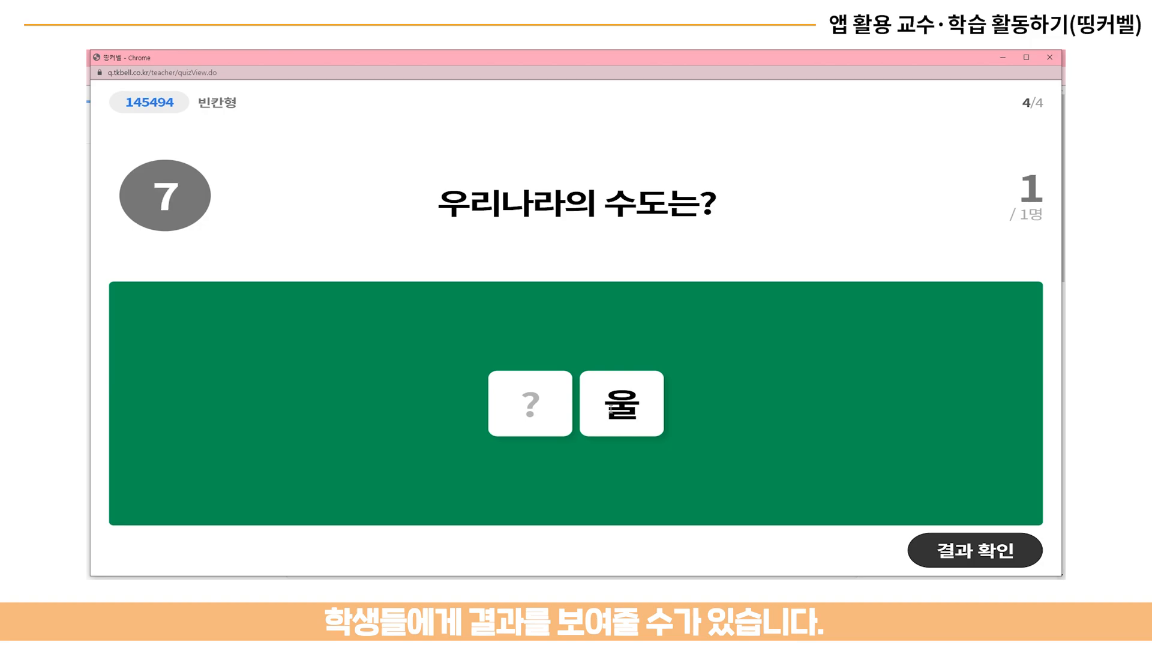
click(947, 552)
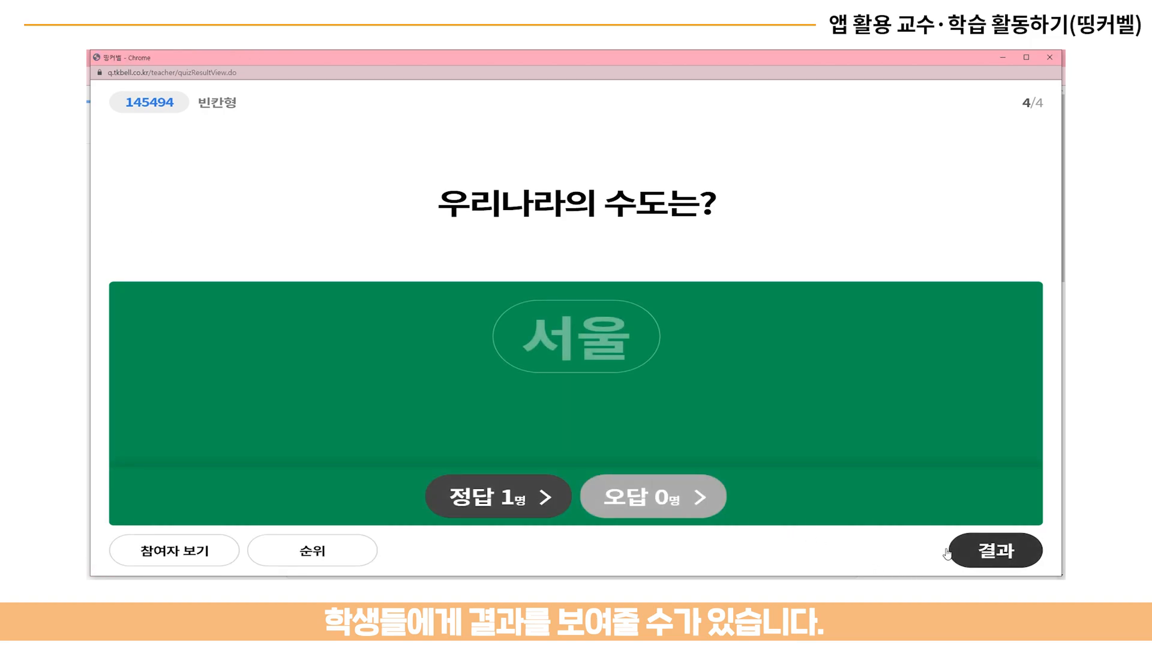
click(1003, 551)
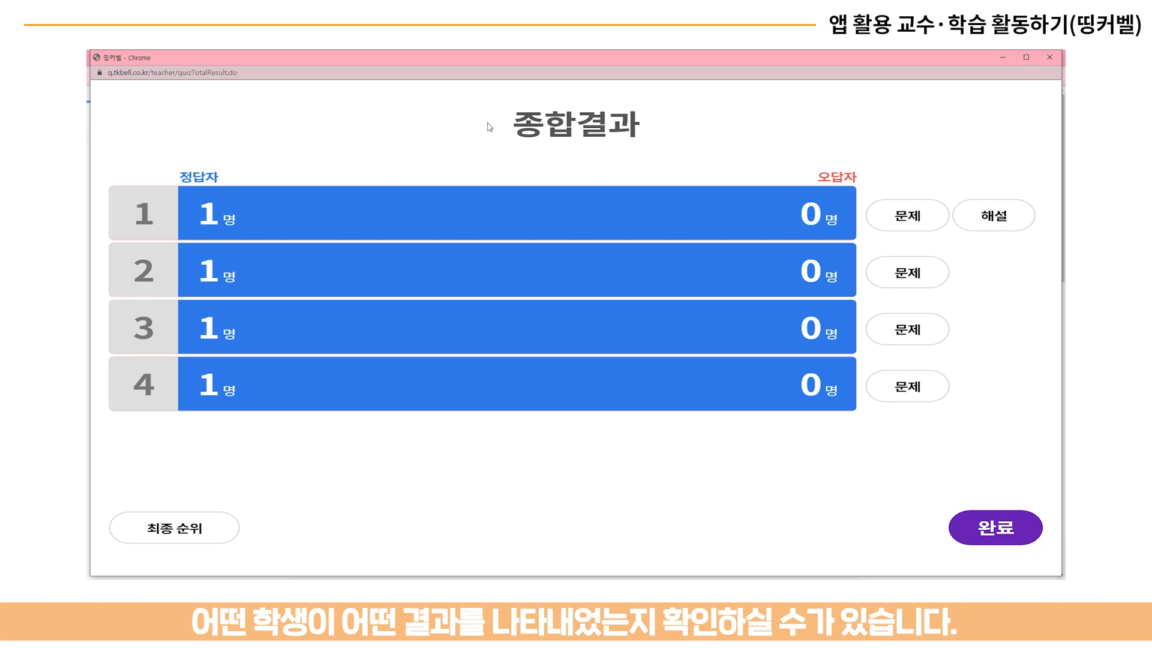
Step: Review the overall results of the four questions and complete the quiz play
drag(487, 124, 655, 134)
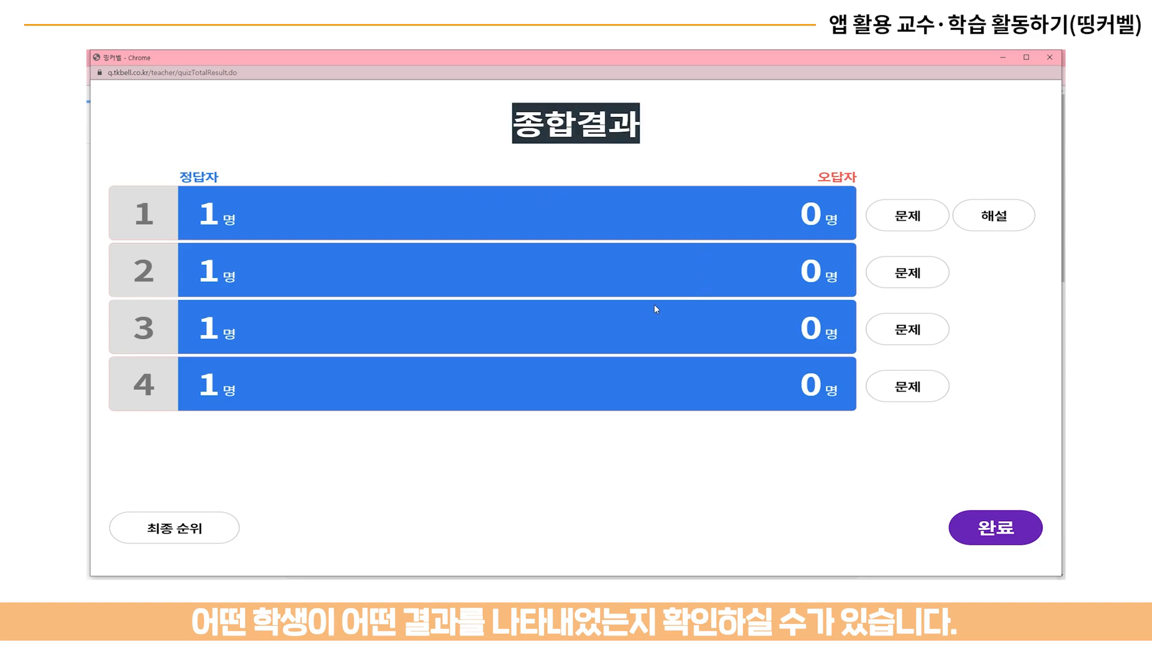
click(690, 322)
click(983, 522)
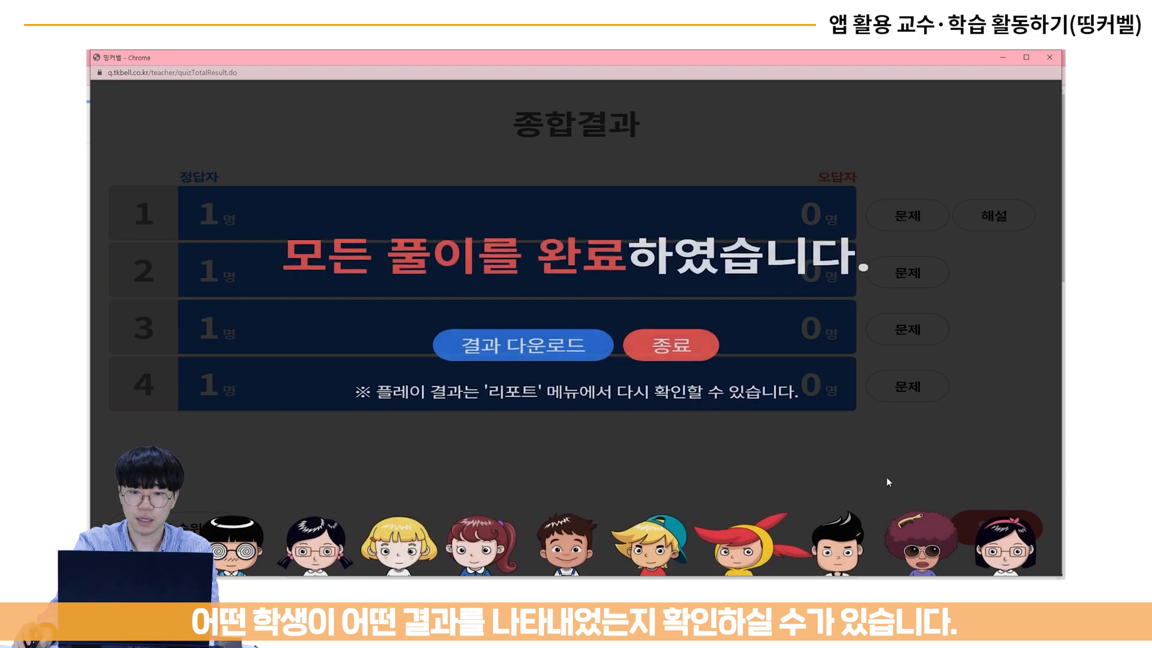